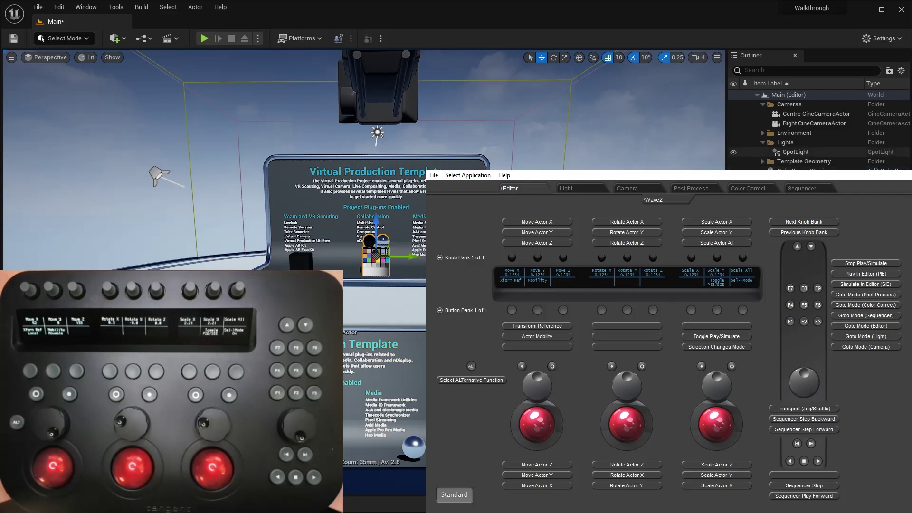
Select the SpotLight, then the Centre CineCameraActor, so the Wave2 follows into light, then camera mappings
{"action": "left_click", "coordinate": [796, 152]}
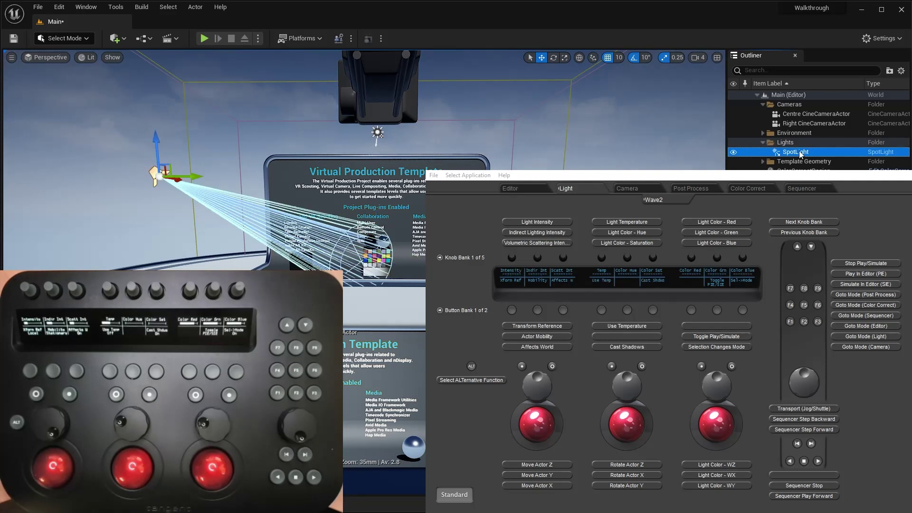
{"action": "left_click", "coordinate": [803, 115]}
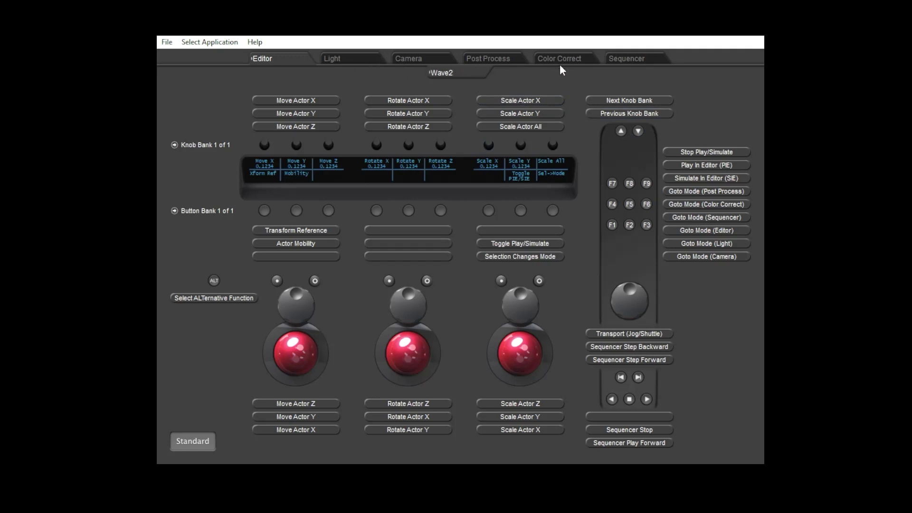
{"action": "left_click", "coordinate": [340, 58]}
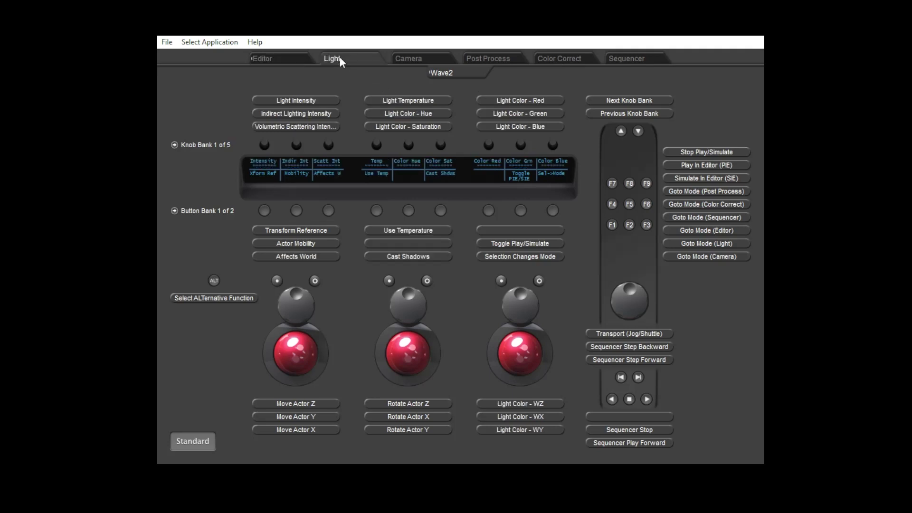
{"action": "left_click", "coordinate": [427, 61]}
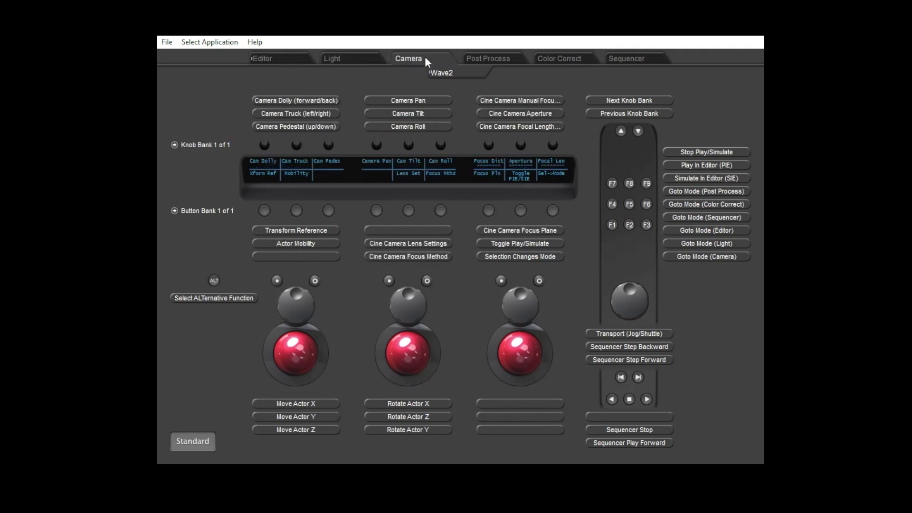
{"action": "left_click", "coordinate": [497, 60]}
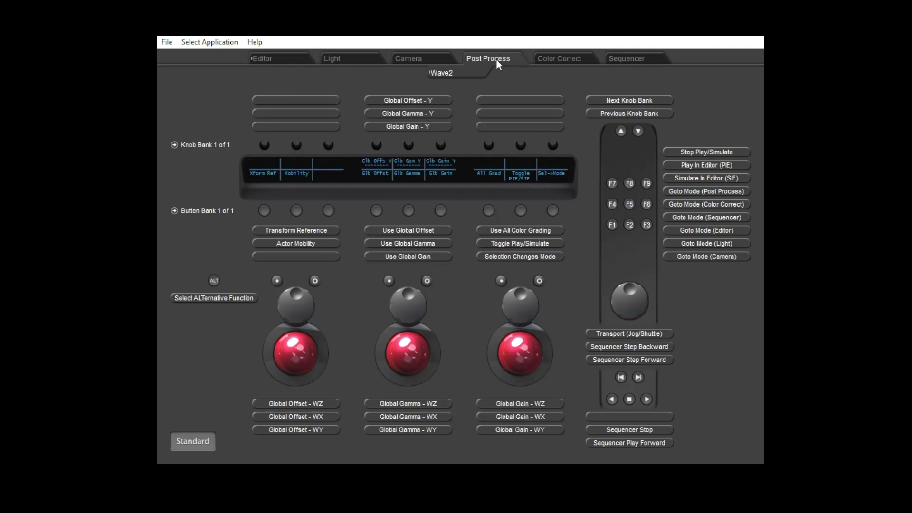
{"action": "left_click", "coordinate": [556, 59]}
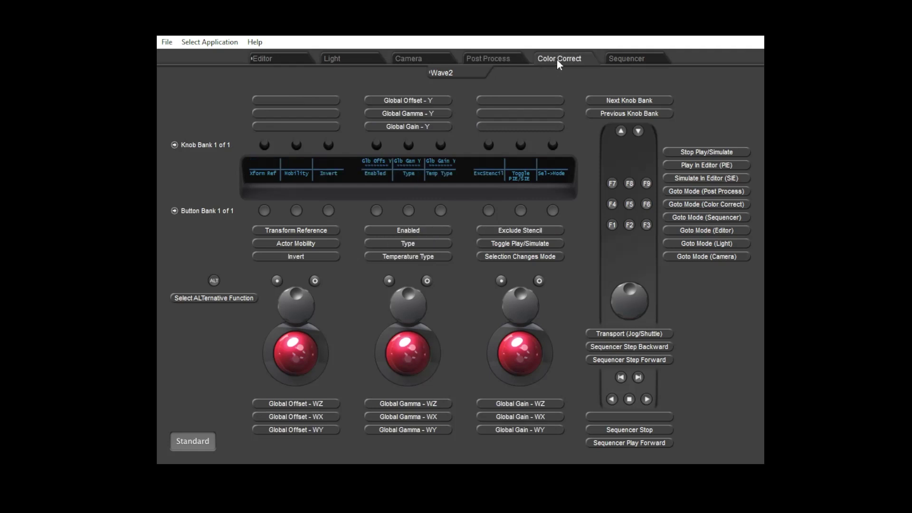
{"action": "left_click", "coordinate": [631, 63]}
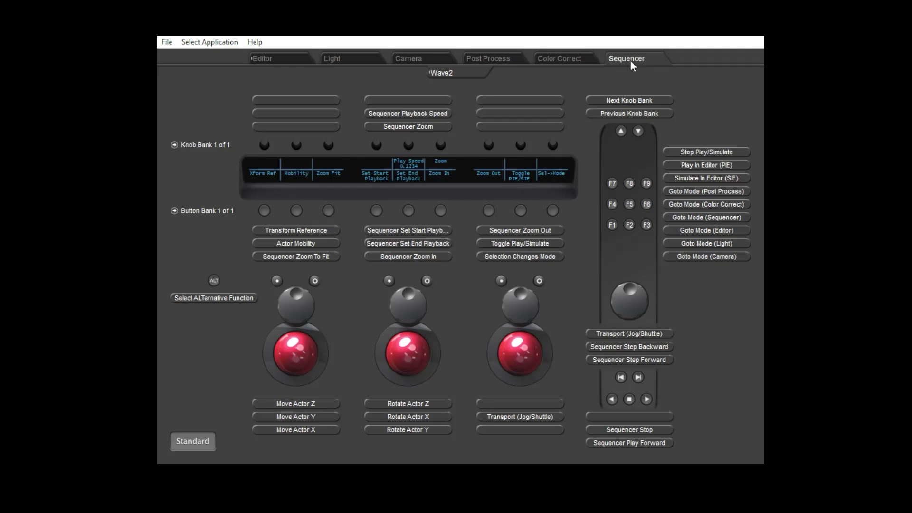
{"action": "left_click", "coordinate": [276, 60]}
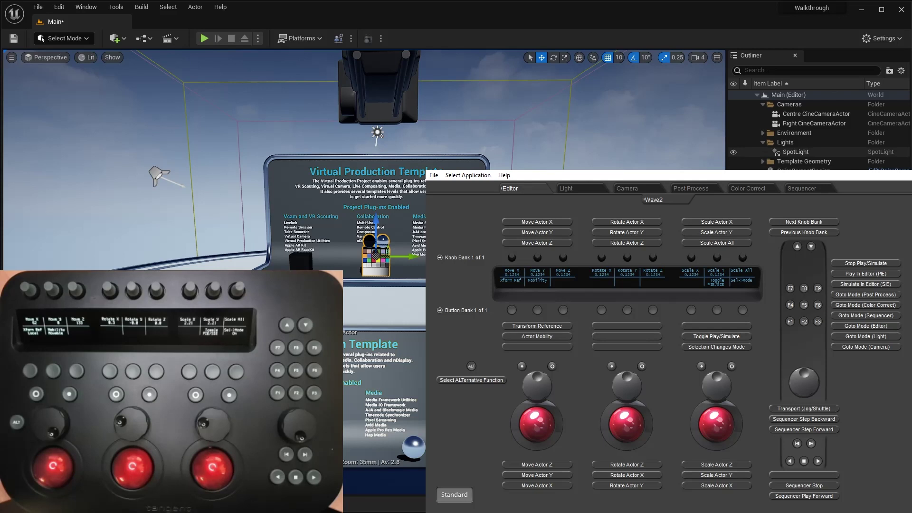
{"action": "left_click", "coordinate": [801, 153]}
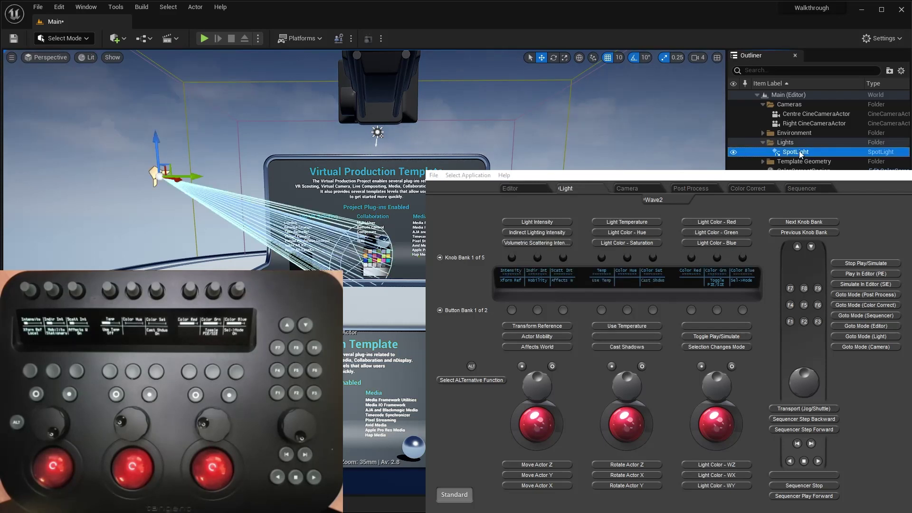
{"action": "left_click", "coordinate": [803, 114]}
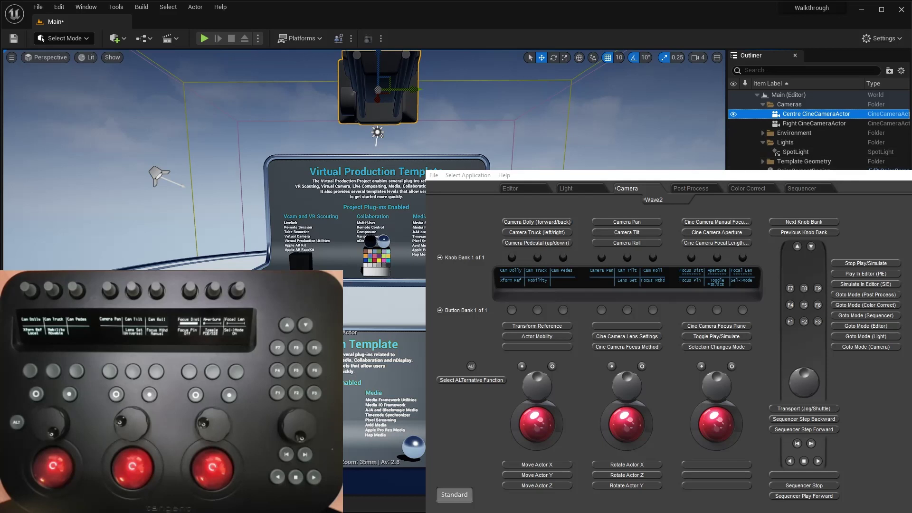
{"action": "key", "text": "Escape"}
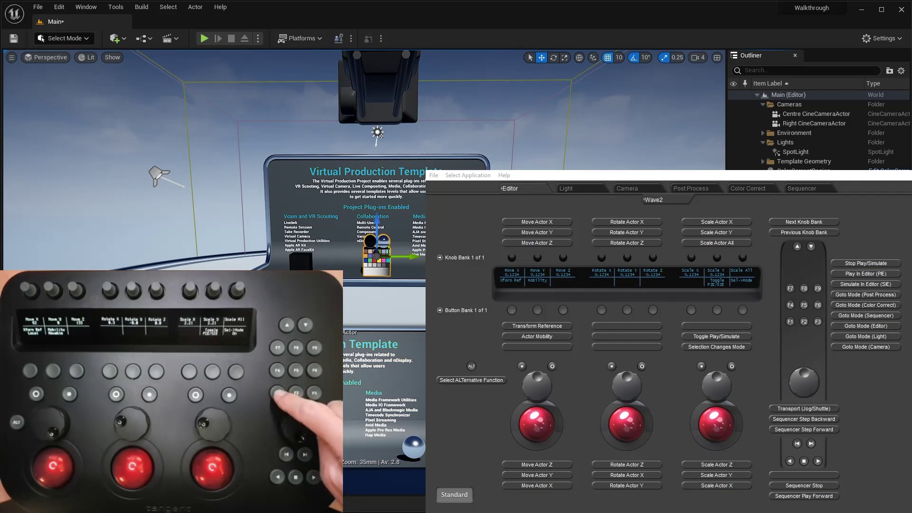
{"action": "key", "text": "F2"}
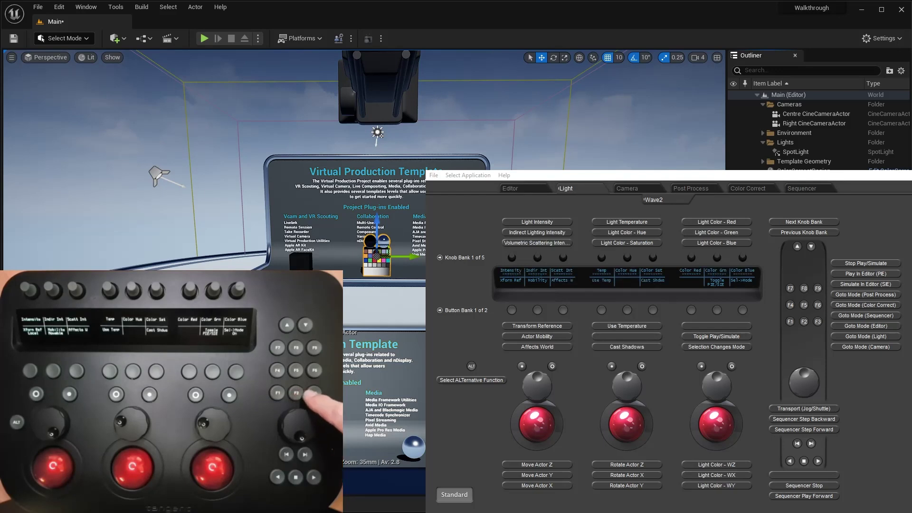
{"action": "key", "text": "F3"}
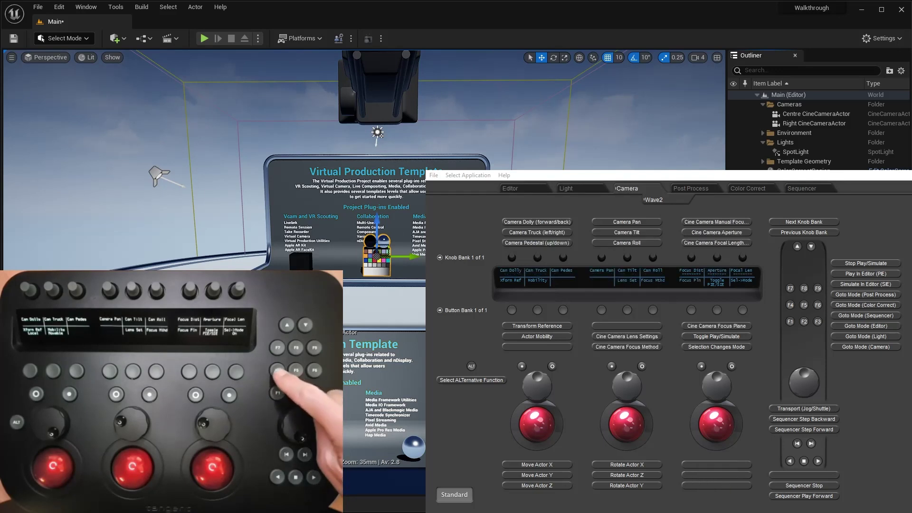
{"action": "key", "text": "F4"}
{"action": "key", "text": "F5"}
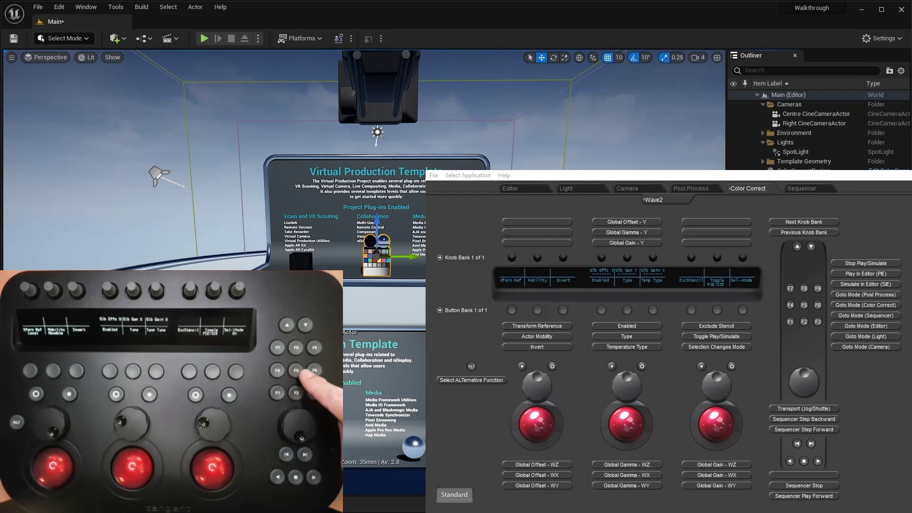
{"action": "key", "text": "F6"}
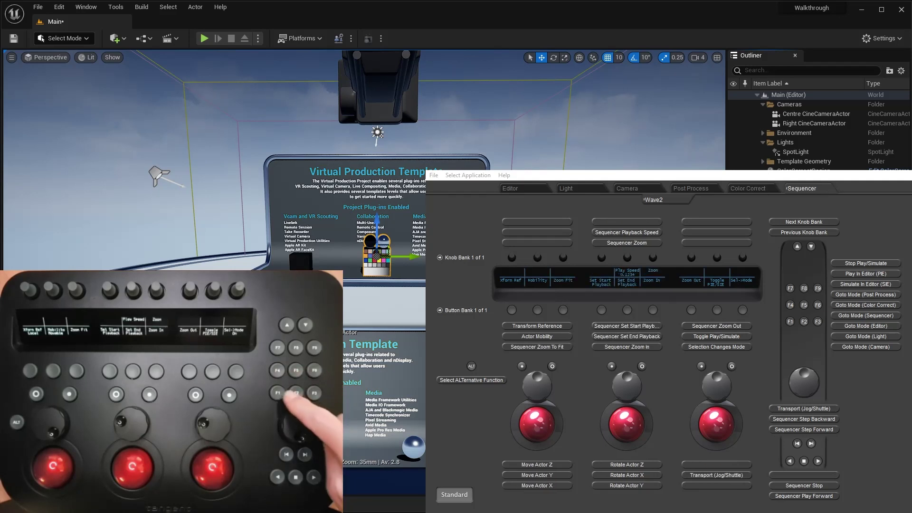
{"action": "key", "text": "F1"}
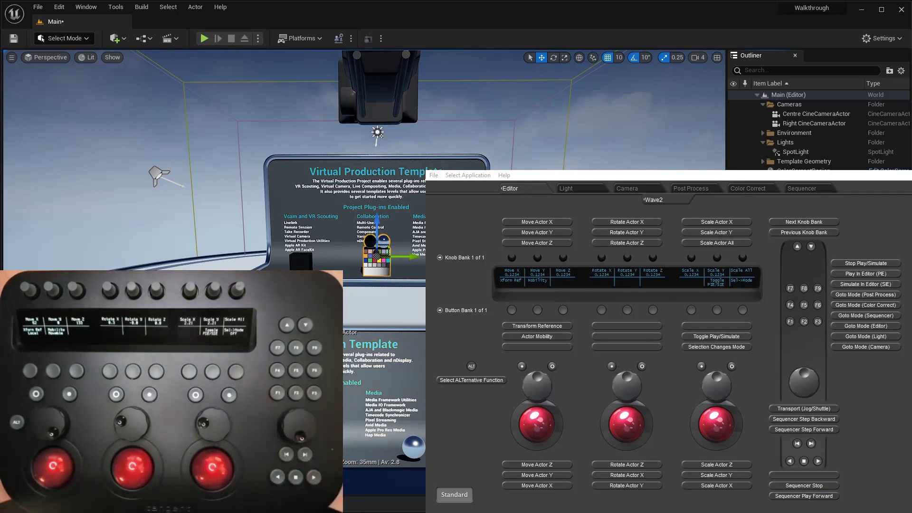
Select the Centre and Right CineCameraActors, ColorCorrectRegion, SpotLight, then ColorCorrectRegion again in the Outliner
{"action": "left_click", "coordinate": [805, 115]}
{"action": "left_click", "coordinate": [805, 124]}
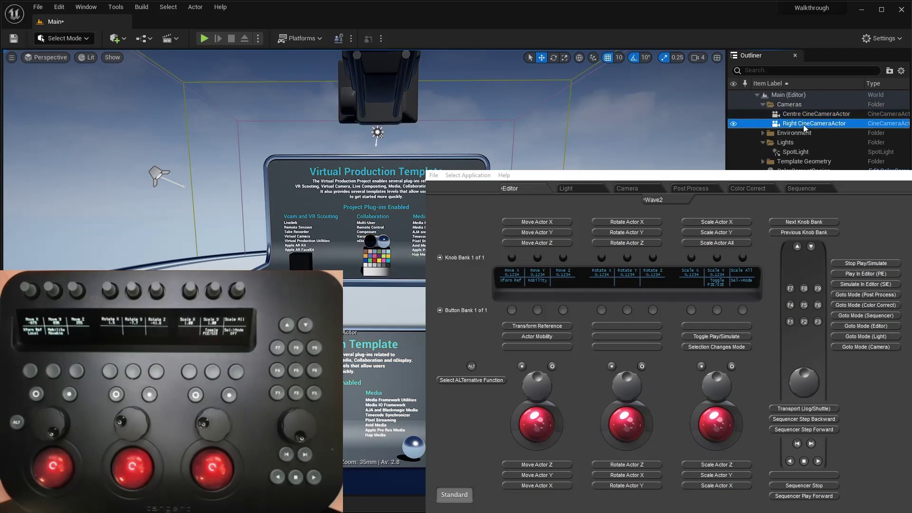
{"action": "left_click", "coordinate": [803, 168]}
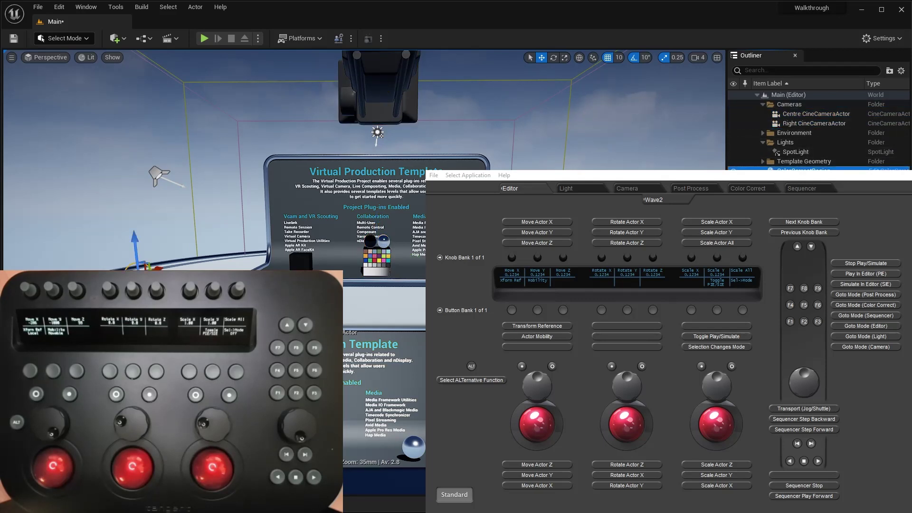
{"action": "left_click", "coordinate": [800, 153]}
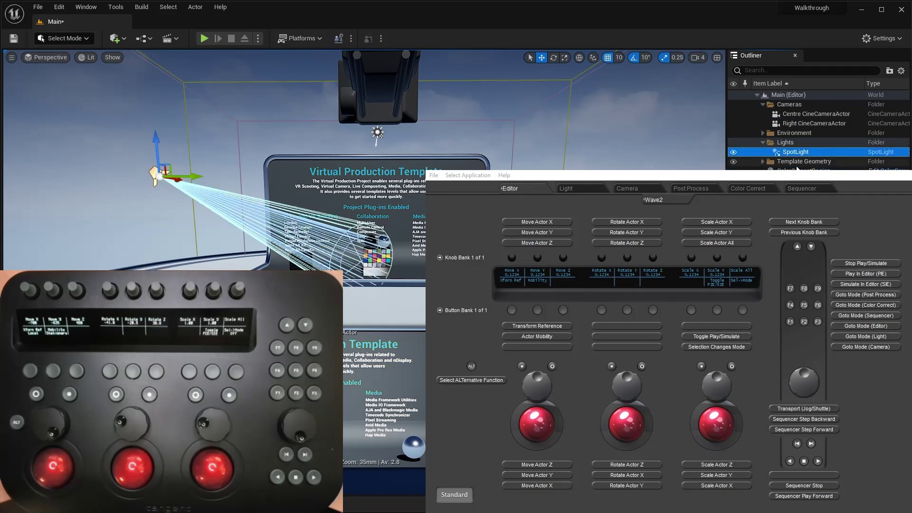
{"action": "left_click", "coordinate": [802, 168]}
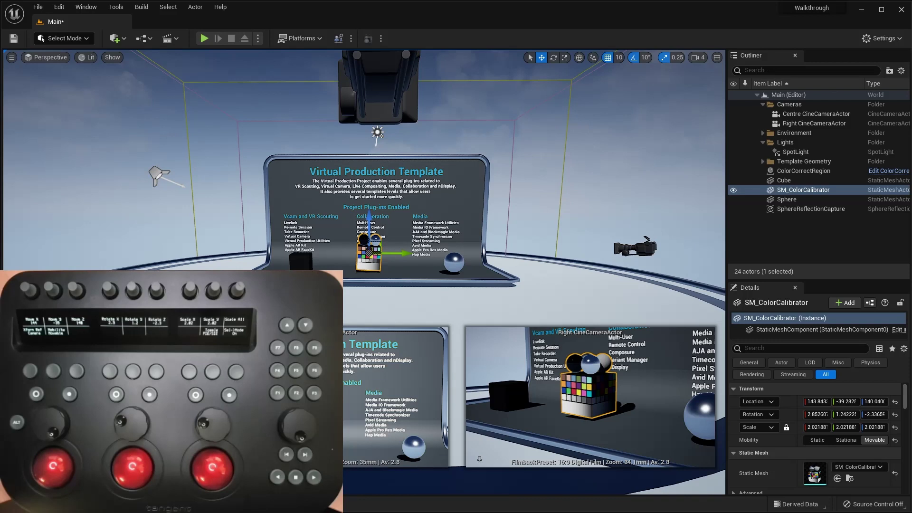
Select the calibrator, slide it to X location about 63.6, then select the Sunlight
{"action": "left_click", "coordinate": [814, 123]}
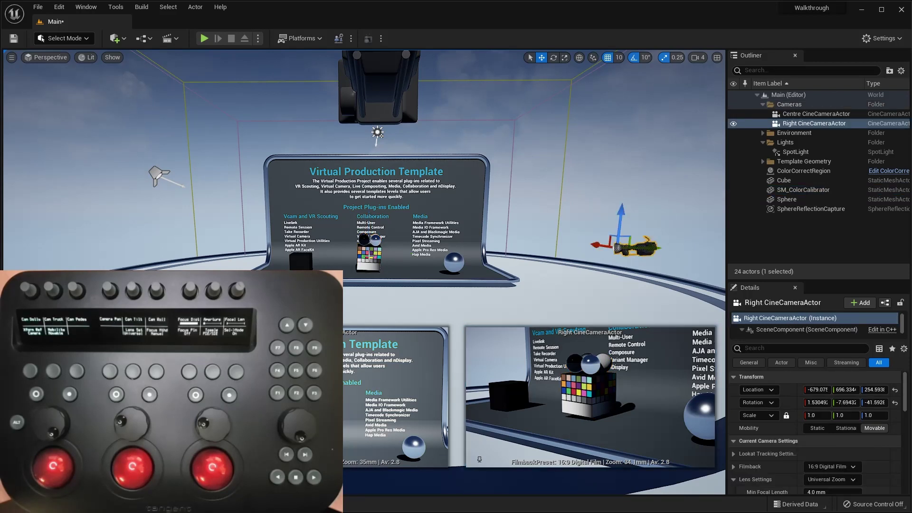
{"action": "left_click", "coordinate": [369, 256]}
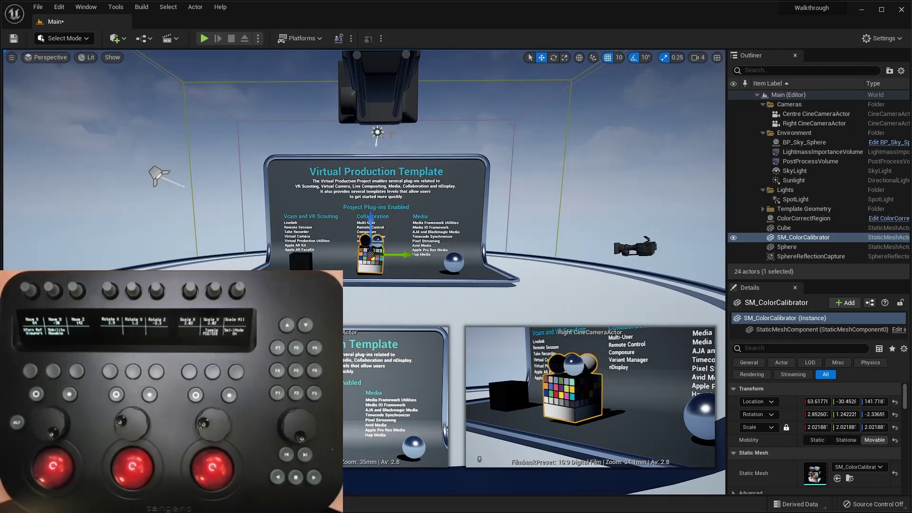
{"action": "left_click", "coordinate": [376, 132]}
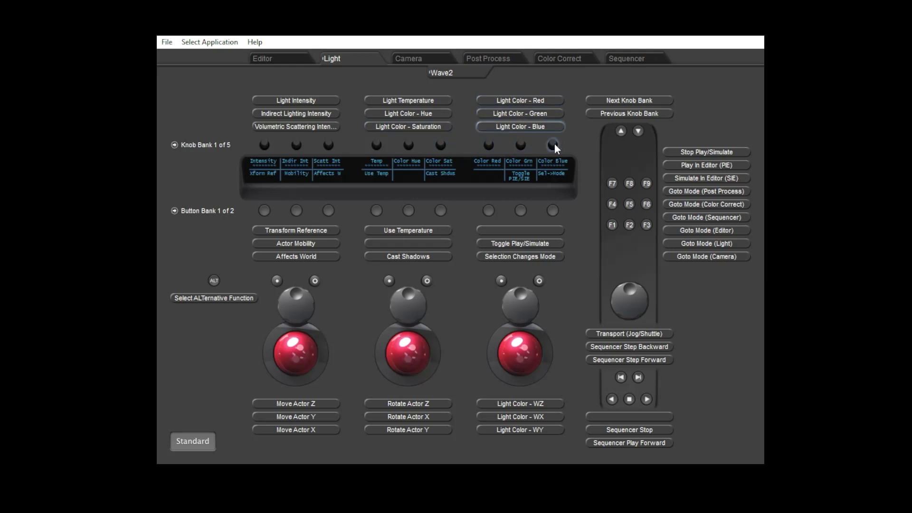
Step the Light knob bank to 5 of 5: Source Height, Barn Door Angle and Barn Door Length
{"action": "left_click", "coordinate": [174, 145]}
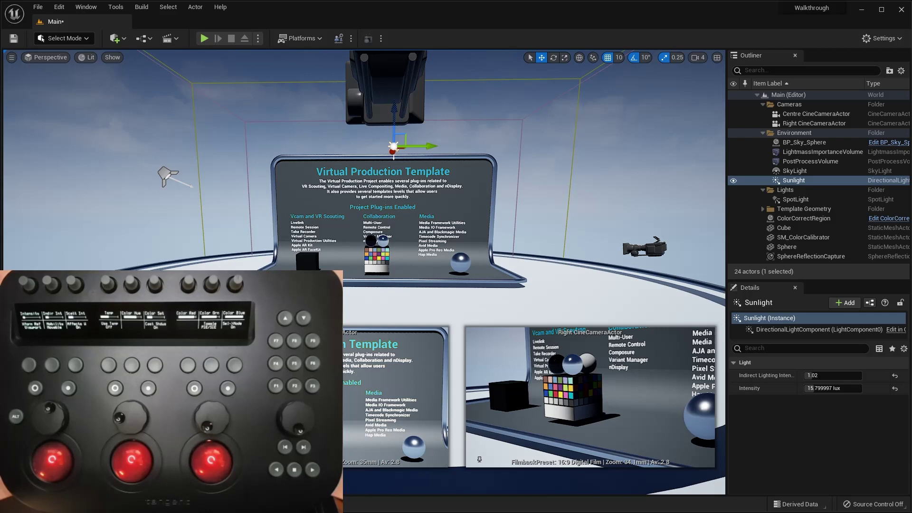
Select the SpotLight in the scene
{"action": "left_click", "coordinate": [164, 172]}
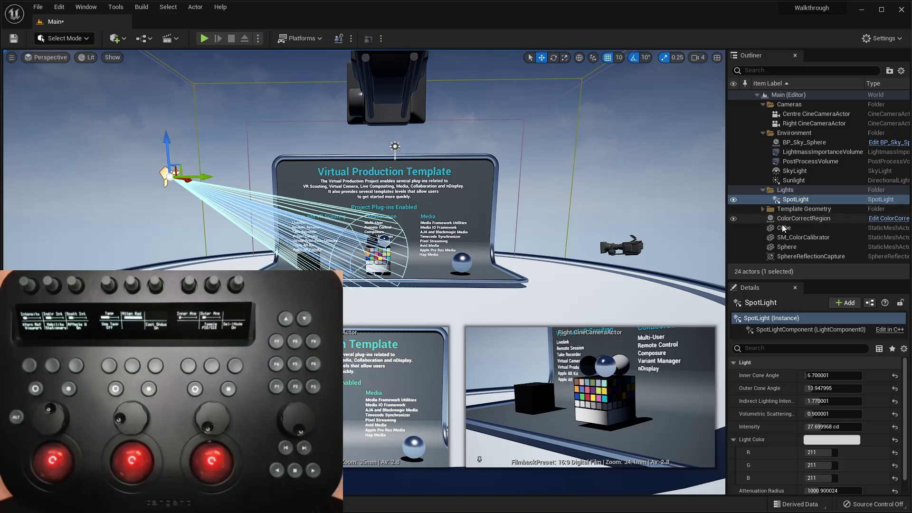
Select the Right CineCameraActor in the viewport to nudge its position
{"action": "left_click", "coordinate": [621, 247]}
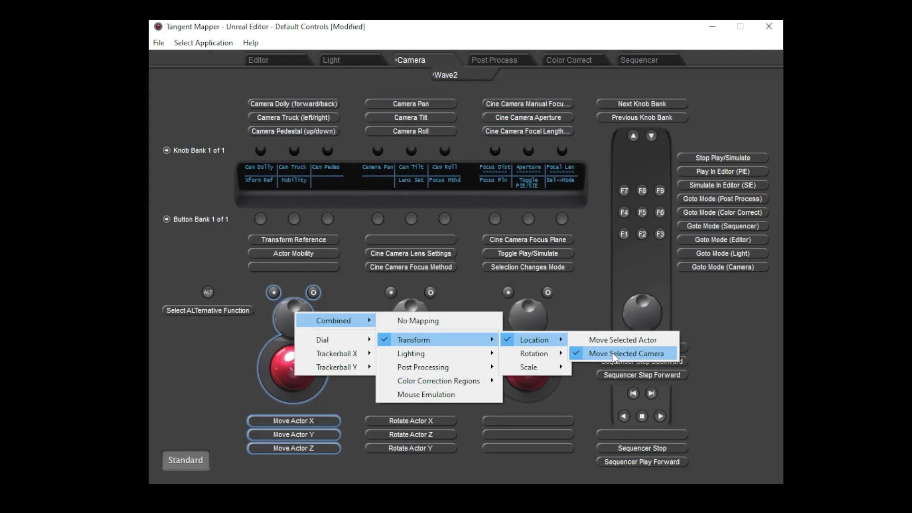
Remap the left trackball from Move Selected Actor to Combined > Transform > Location > Move Selected Camera
{"action": "left_click", "coordinate": [617, 342]}
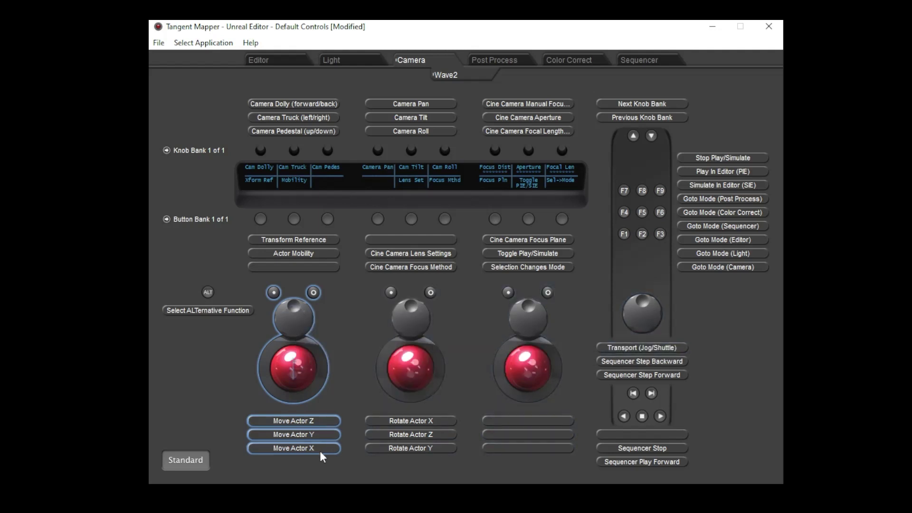
{"action": "right_click", "coordinate": [298, 313]}
{"action": "mouse_move", "coordinate": [317, 322]}
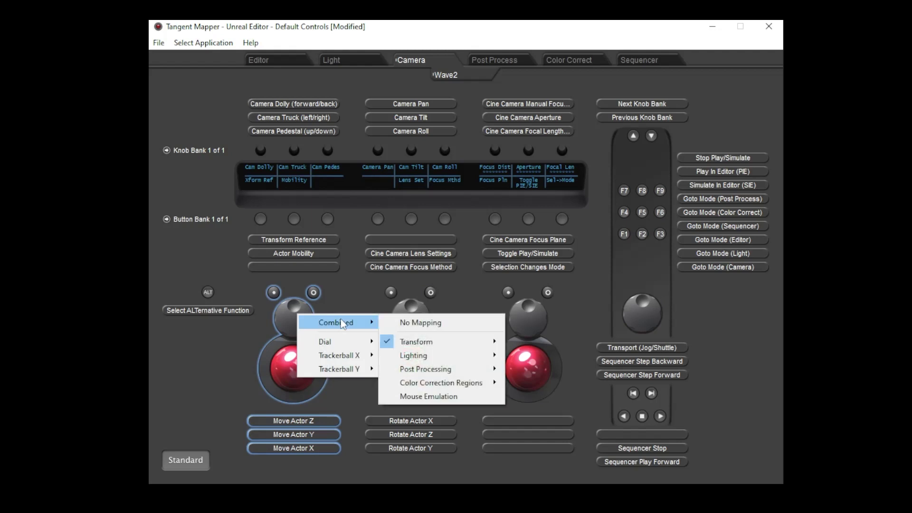
{"action": "mouse_move", "coordinate": [414, 340]}
{"action": "mouse_move", "coordinate": [527, 342]}
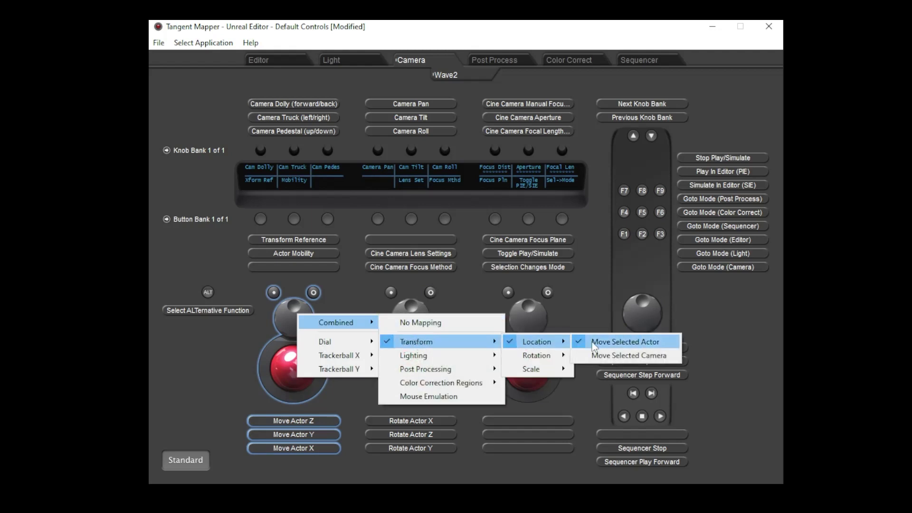
{"action": "left_click", "coordinate": [607, 352]}
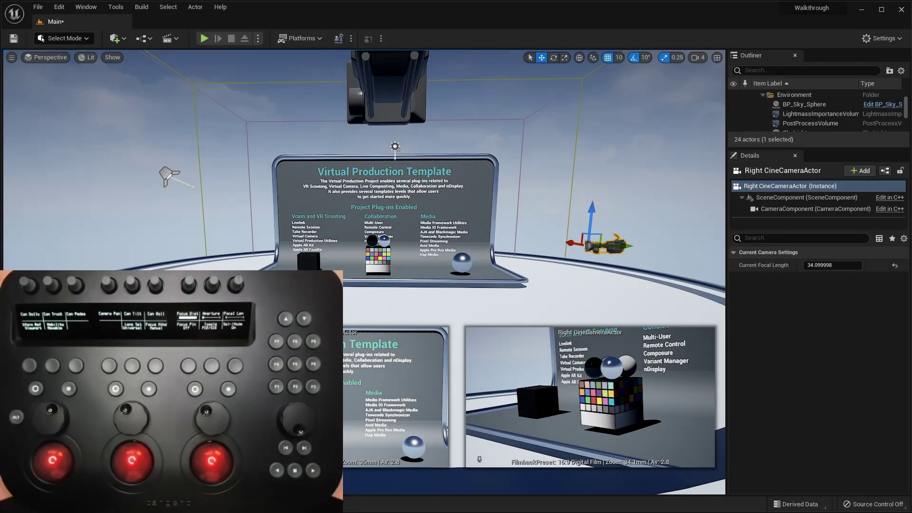
Select the PostProcessVolume for colour grading with Global Offset, Gamma and Gain
{"action": "left_click", "coordinate": [822, 124]}
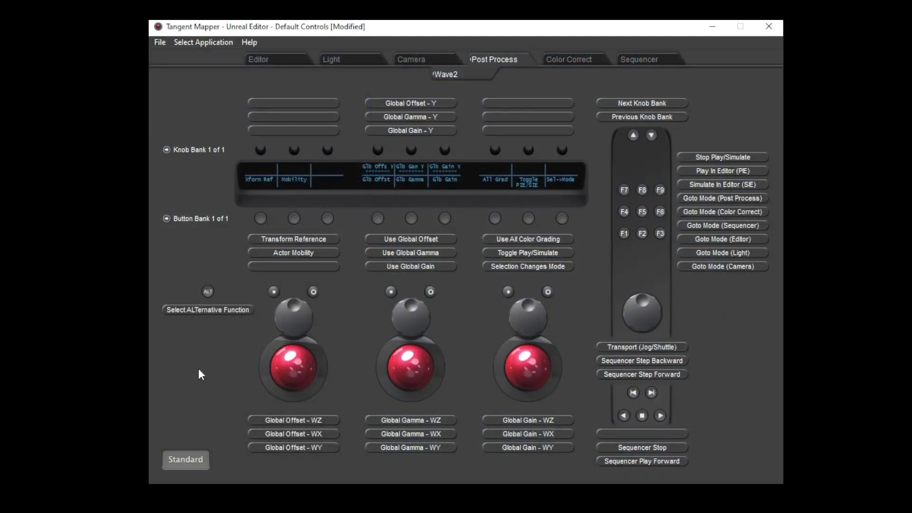
{"action": "right_click", "coordinate": [277, 354]}
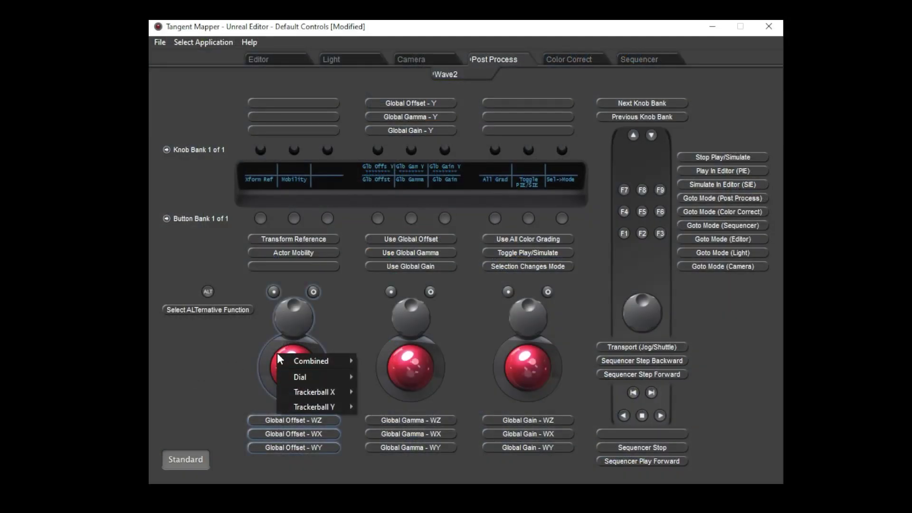
{"action": "mouse_move", "coordinate": [309, 361]}
{"action": "mouse_move", "coordinate": [380, 409]}
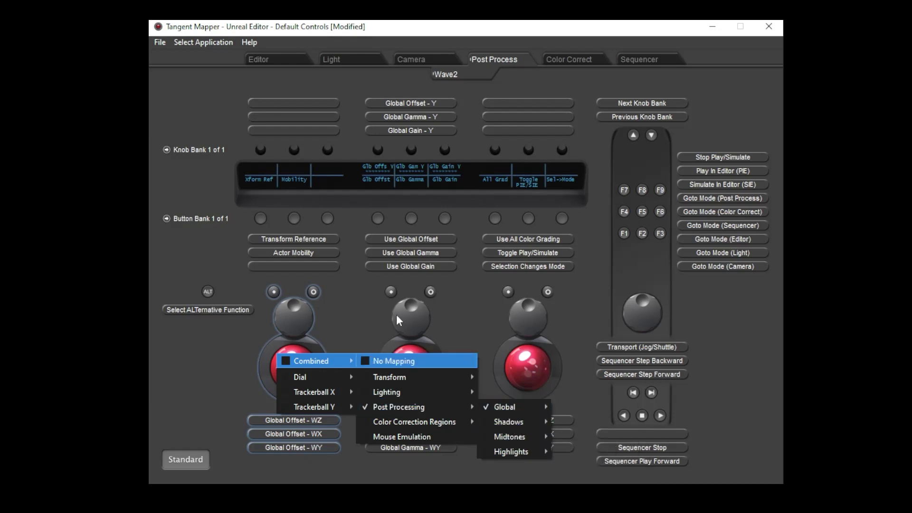
{"action": "left_click", "coordinate": [297, 316]}
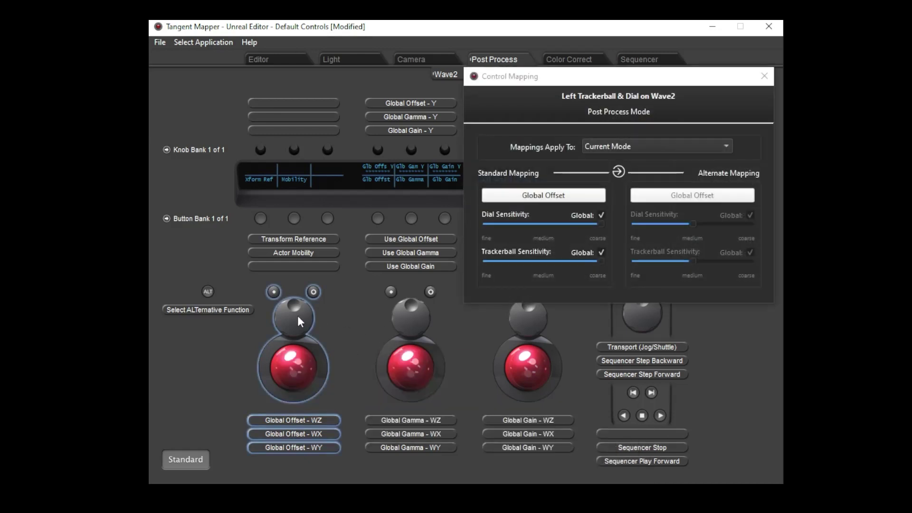
{"action": "left_click", "coordinate": [494, 197]}
{"action": "mouse_move", "coordinate": [497, 210]}
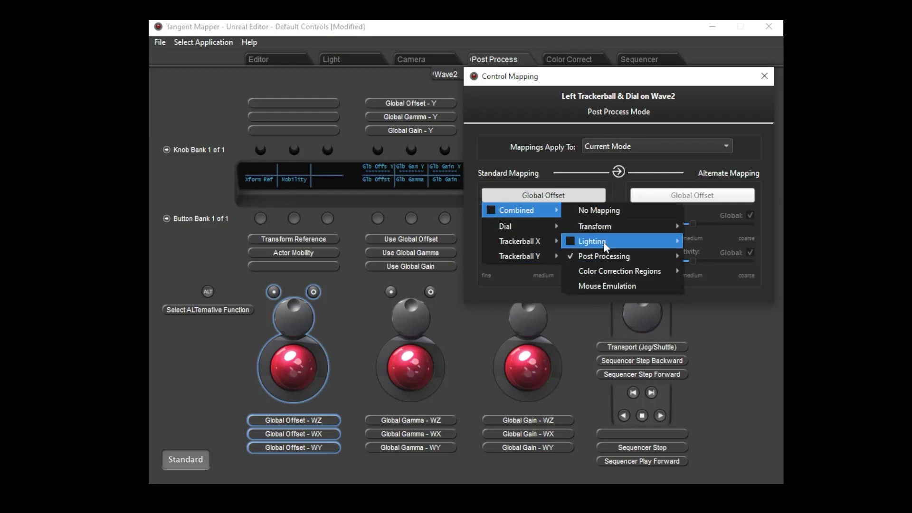
{"action": "mouse_move", "coordinate": [599, 258]}
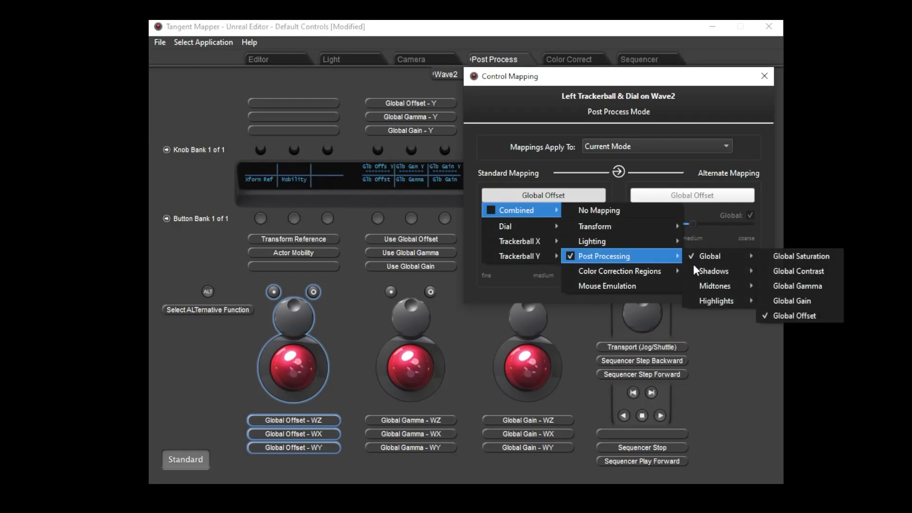
{"action": "mouse_move", "coordinate": [702, 302]}
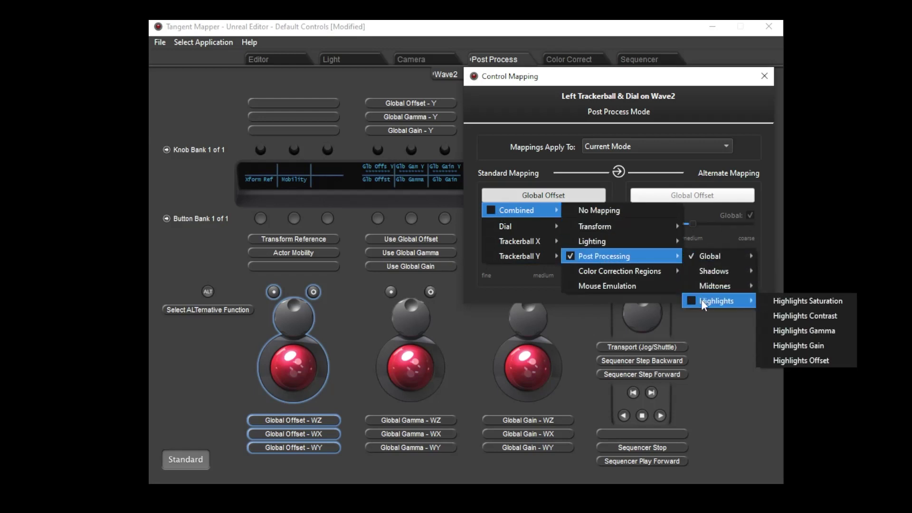
{"action": "left_click", "coordinate": [700, 328]}
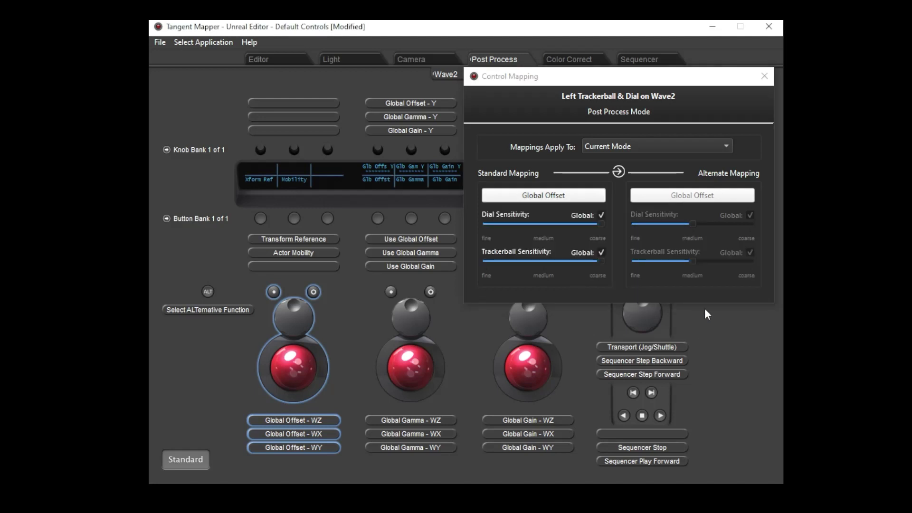
{"action": "left_click", "coordinate": [762, 84]}
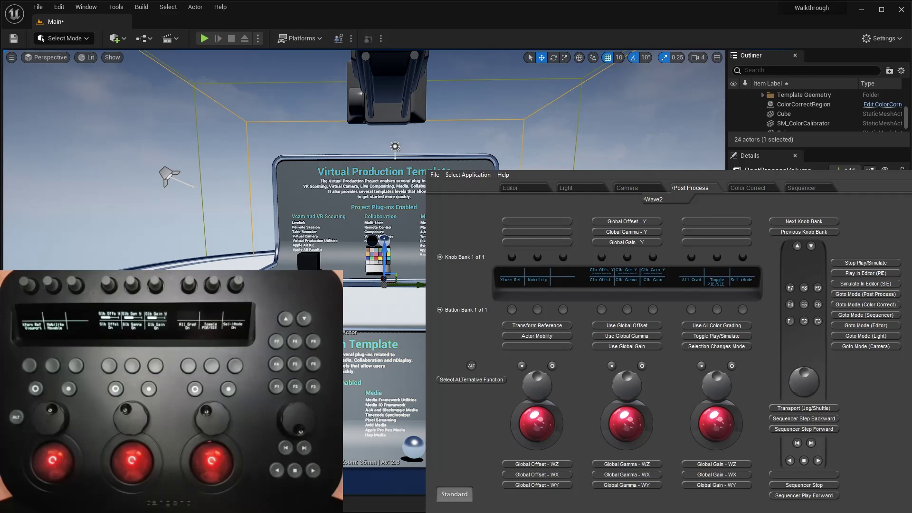
Select the ColorCorrectRegion for grading, then select the NewLevelSequence for playback
{"action": "left_click", "coordinate": [777, 105]}
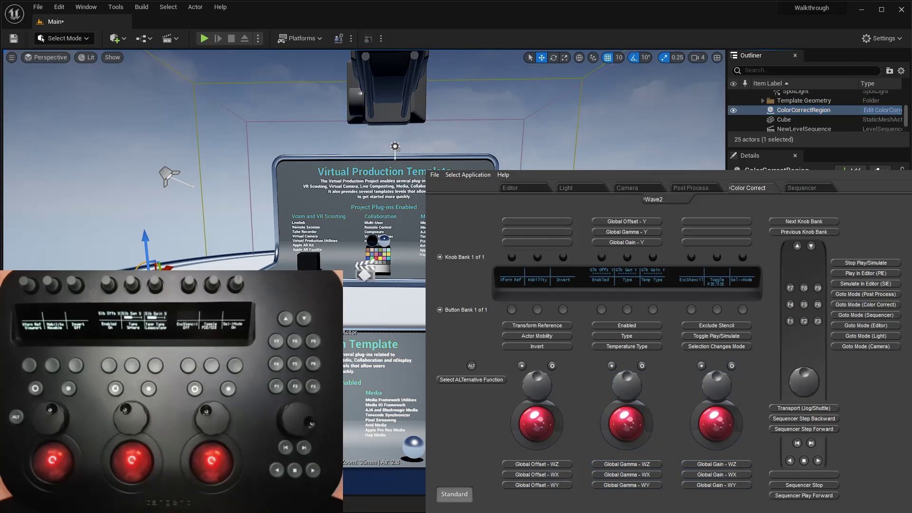
{"action": "key", "text": "alt+Tab"}
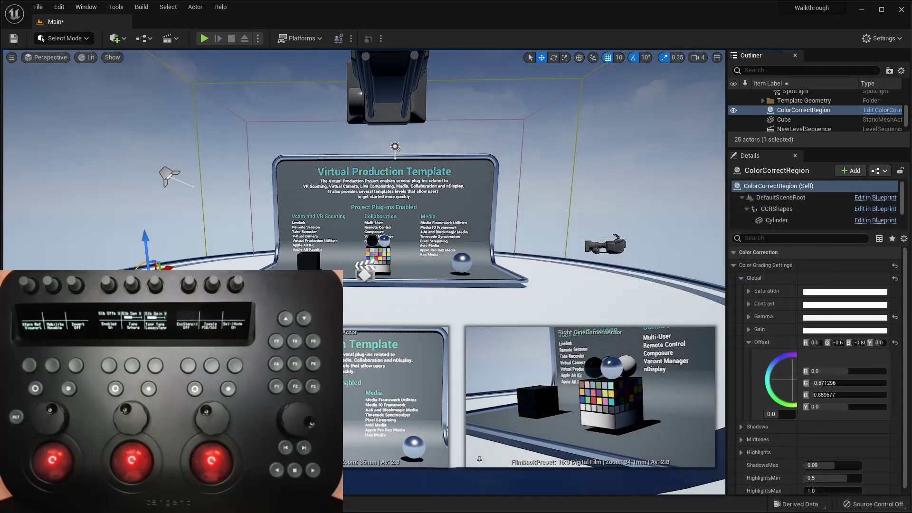
{"action": "left_click", "coordinate": [812, 128]}
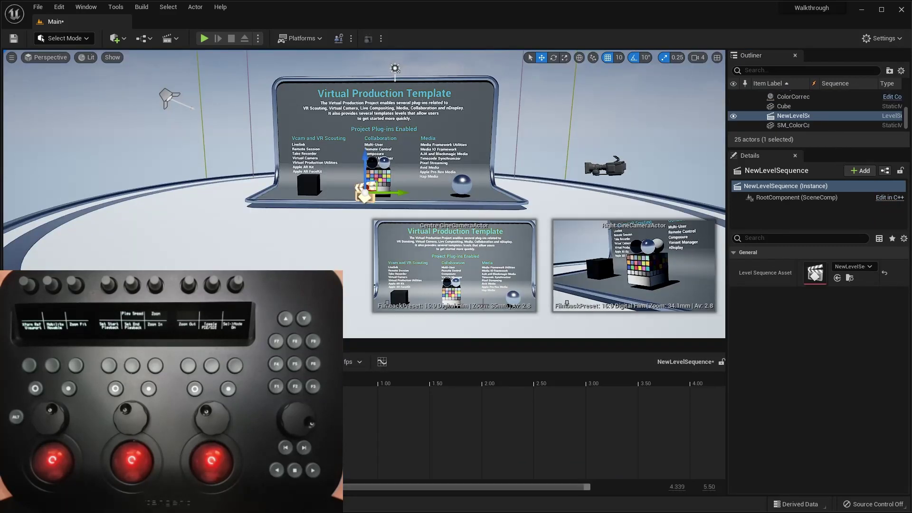
Play the level sequence with editor icons hidden, scrub the playhead, then jump to the end
{"action": "key", "text": "g"}
{"action": "key", "text": "space"}
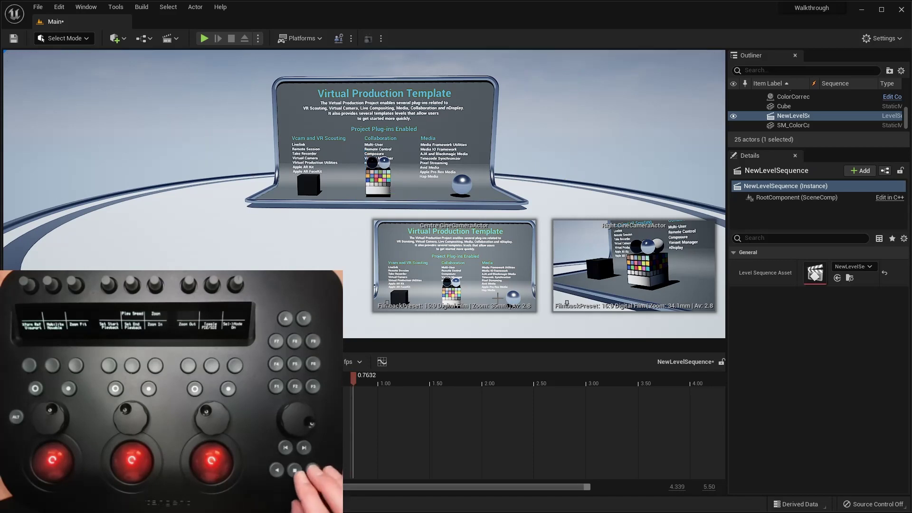
{"action": "key", "text": "g"}
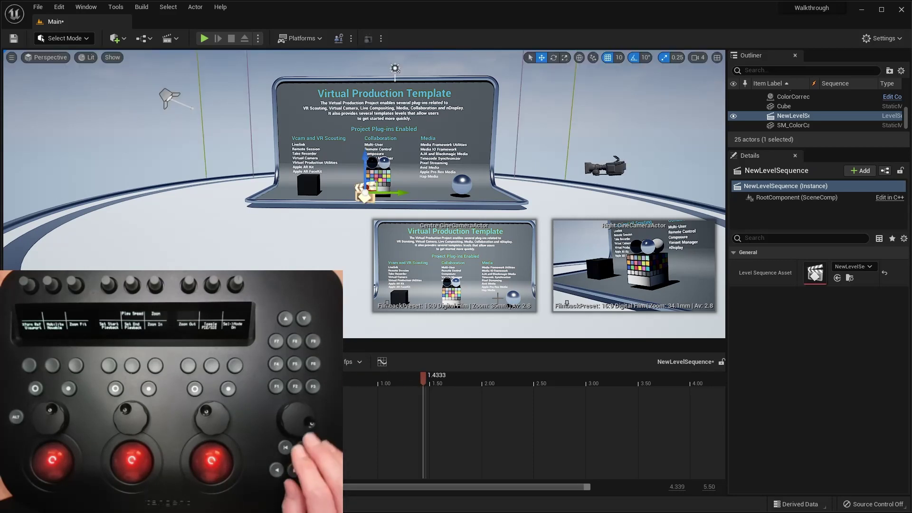
{"action": "key", "text": "Right"}
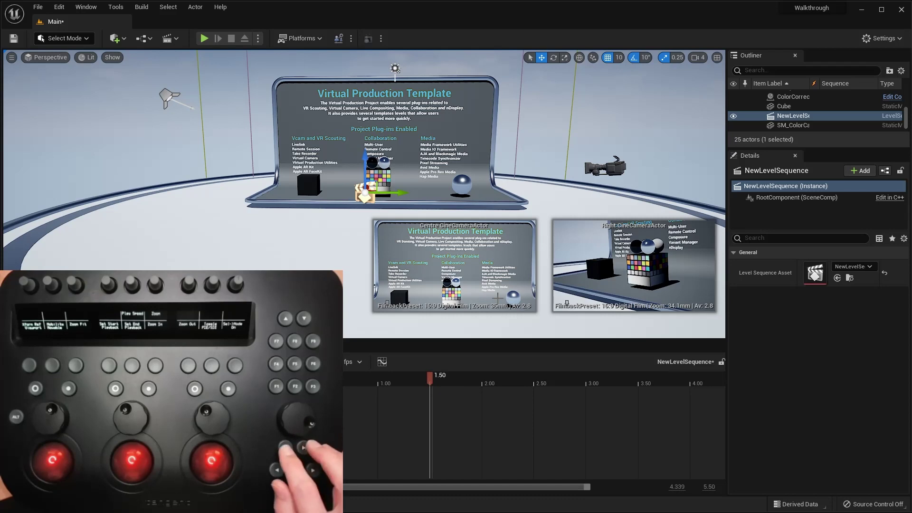
{"action": "key", "text": "Right"}
{"action": "key", "text": "Left"}
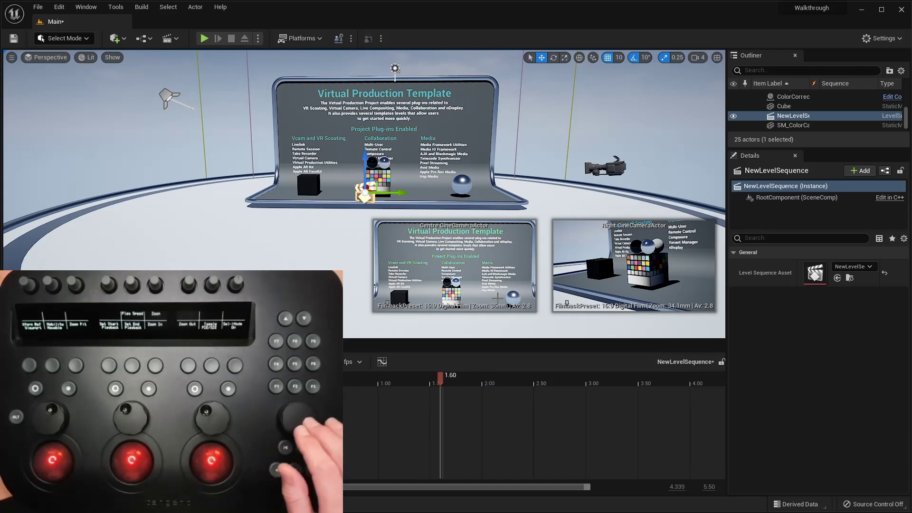
{"action": "scroll", "coordinate": [533, 427], "scroll_direction": "up", "scroll_amount": 3, "text": "ctrl"}
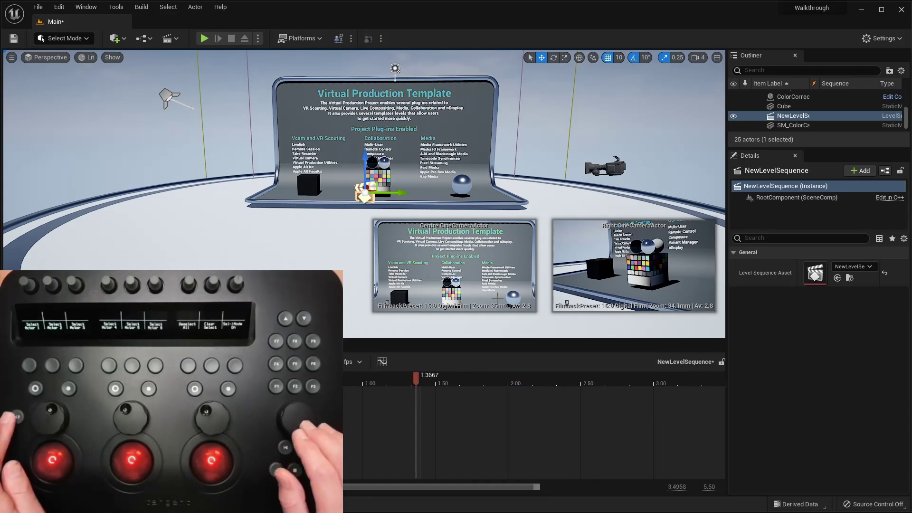
{"action": "scroll", "coordinate": [534, 428], "scroll_direction": "down", "scroll_amount": 5, "text": "ctrl"}
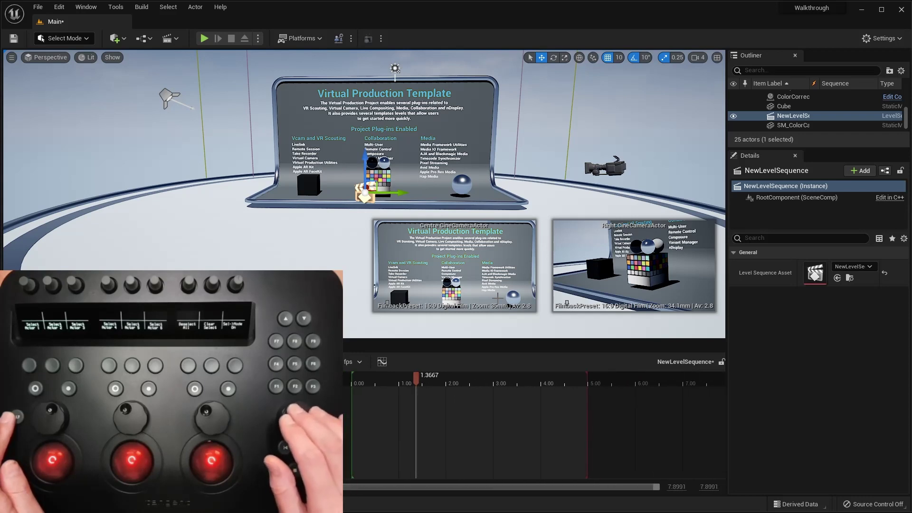
{"action": "scroll", "coordinate": [534, 427], "scroll_direction": "up", "scroll_amount": 1, "text": "ctrl"}
{"action": "key", "text": "Up"}
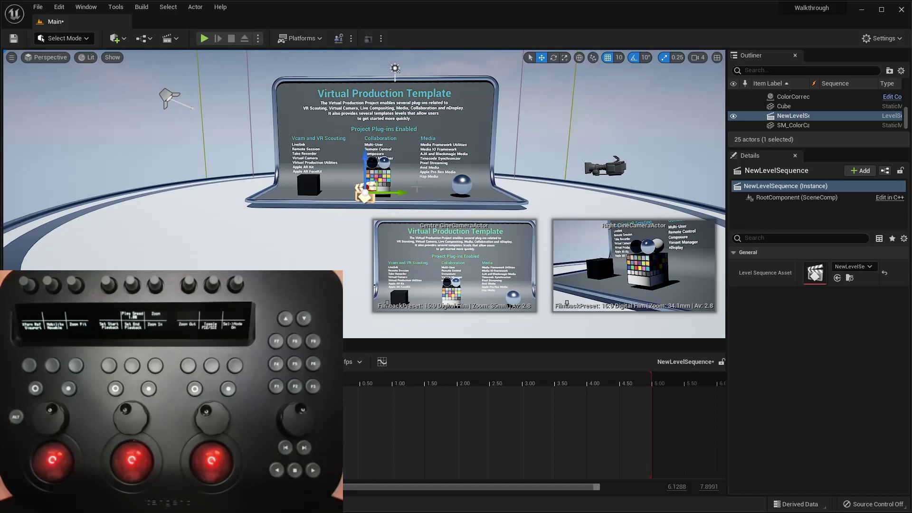
Select SM_ColorCalibrator, play the sequence in game view, and scrub the playhead back and forth
{"action": "left_click", "coordinate": [383, 181]}
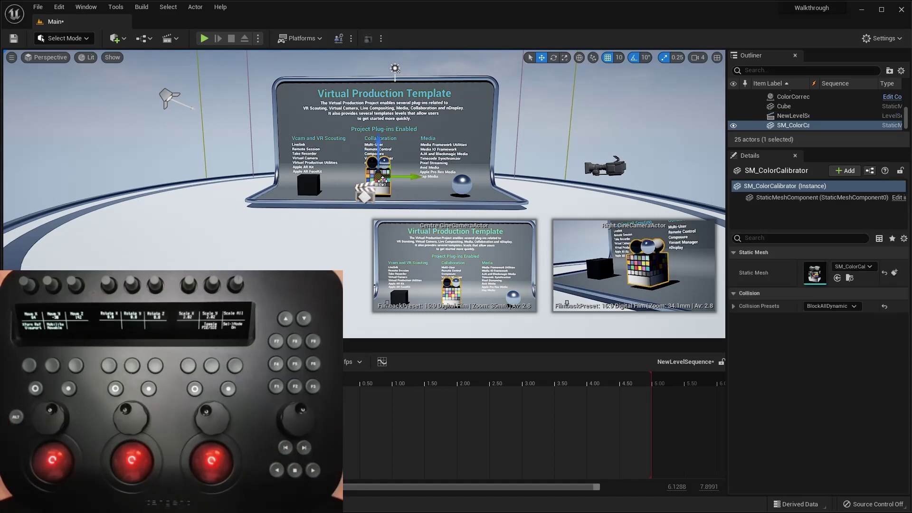
{"action": "key", "text": "g"}
{"action": "key", "text": "space"}
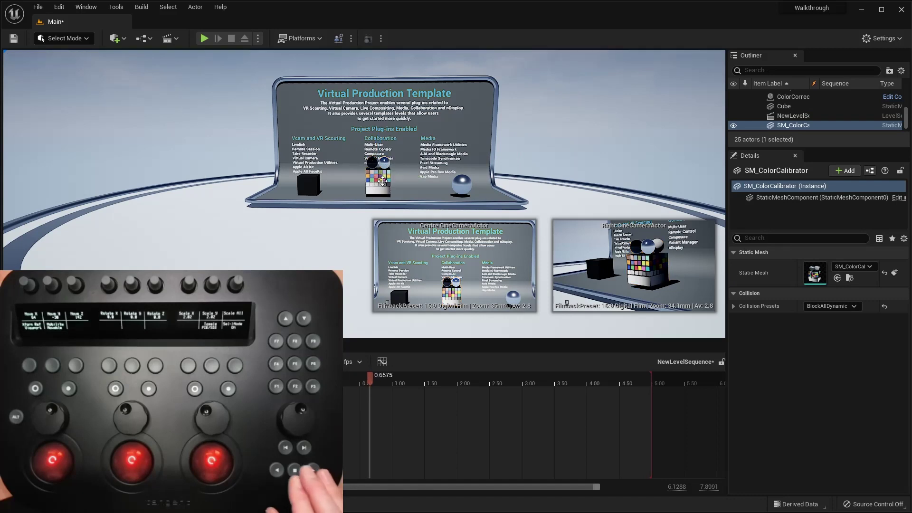
{"action": "key", "text": "g"}
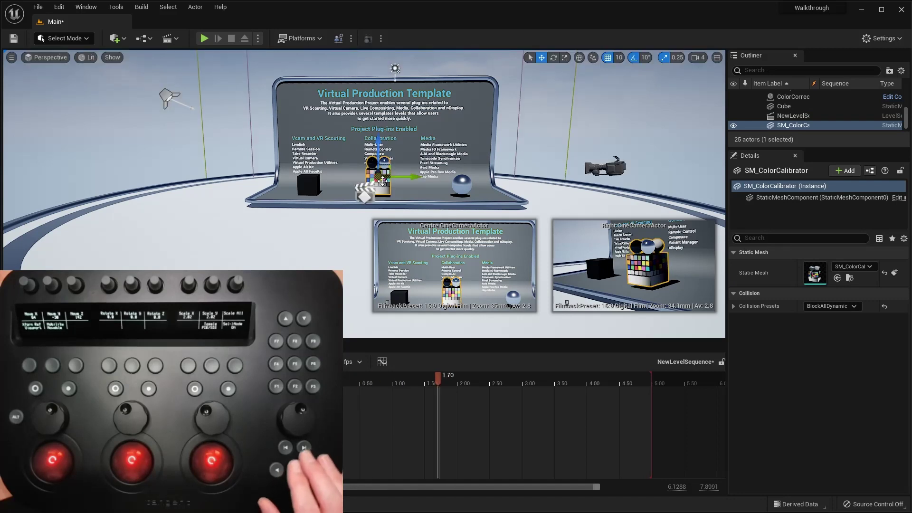
{"action": "key", "text": "Left"}
{"action": "key", "text": "Right"}
{"action": "key", "text": "Right"}
{"action": "key", "text": "Right"}
{"action": "key", "text": "Right"}
{"action": "key", "text": "Right"}
{"action": "key", "text": "Right"}
{"action": "key", "text": "Right"}
{"action": "key", "text": "Right"}
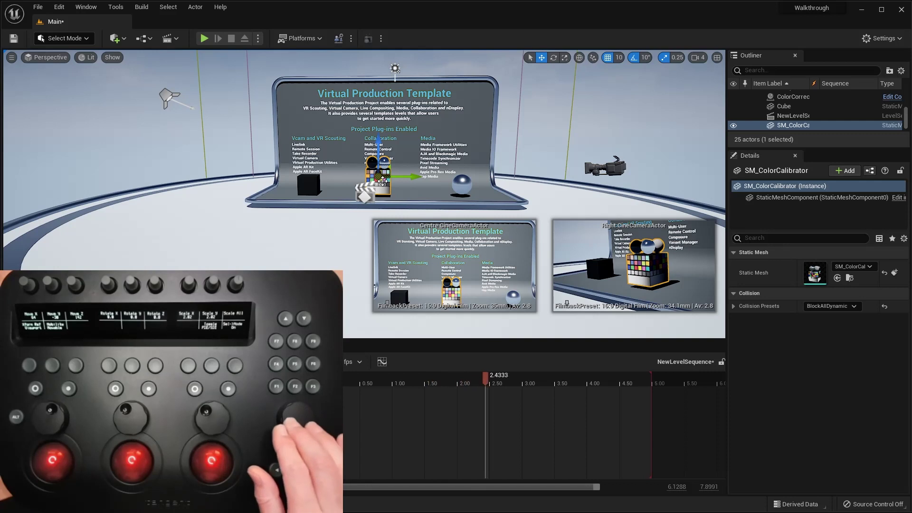
{"action": "key", "text": "Left"}
{"action": "key", "text": "Left"}
{"action": "key", "text": "Left"}
{"action": "key", "text": "Left"}
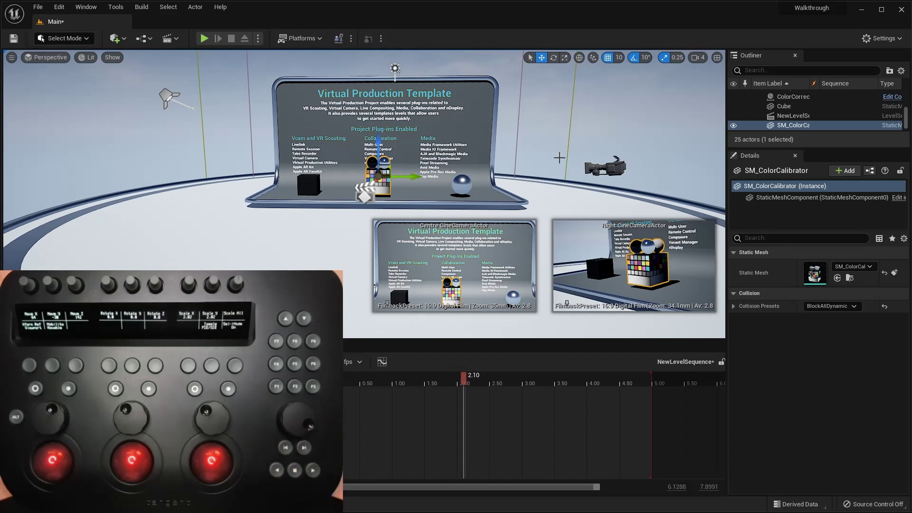
Switch the Wave2 to Camera mode on the Right CineCameraActor, then play and stop the sequence
{"action": "key", "text": "Right"}
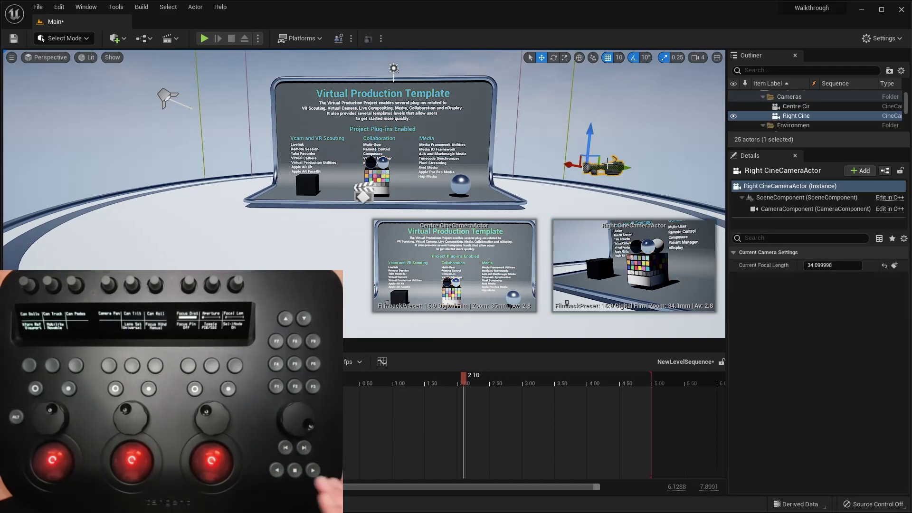
{"action": "key", "text": "g"}
{"action": "key", "text": "space"}
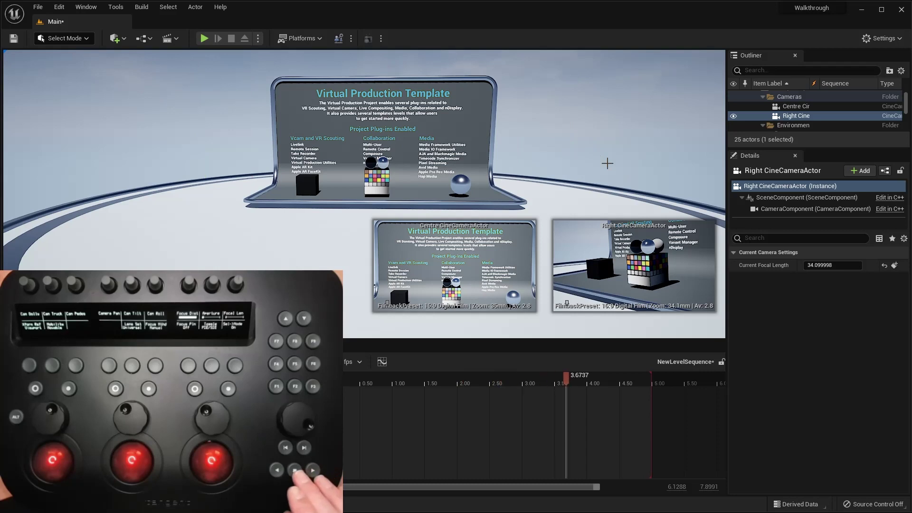
{"action": "key", "text": "space"}
Stop playback, return to the editor view, and jump the playhead back to the start
{"action": "key", "text": "g"}
{"action": "key", "text": "Up"}
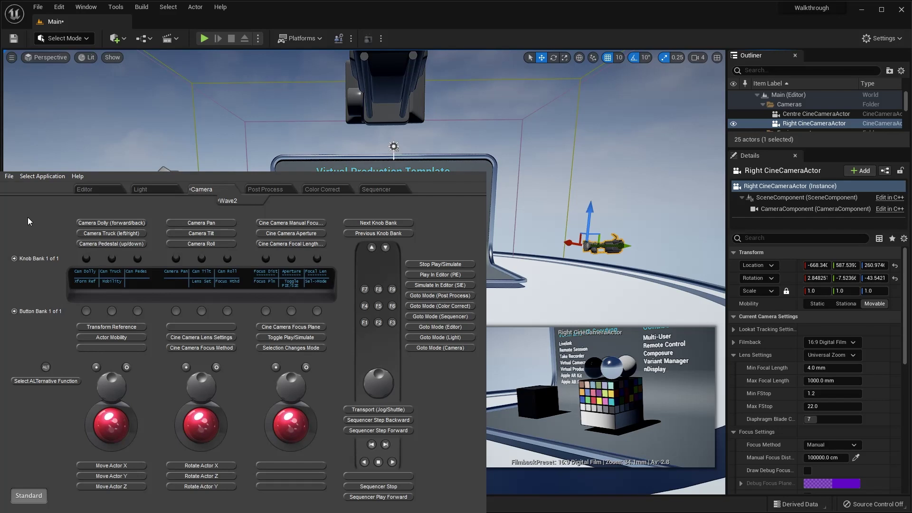
Add a new knob bank at the end and switch to bank 2
{"action": "left_click", "coordinate": [14, 259]}
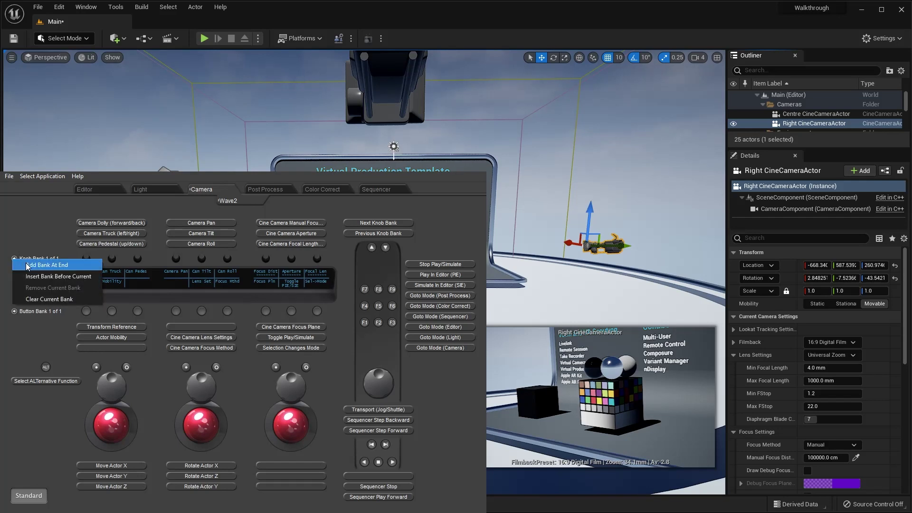
{"action": "left_click", "coordinate": [27, 265]}
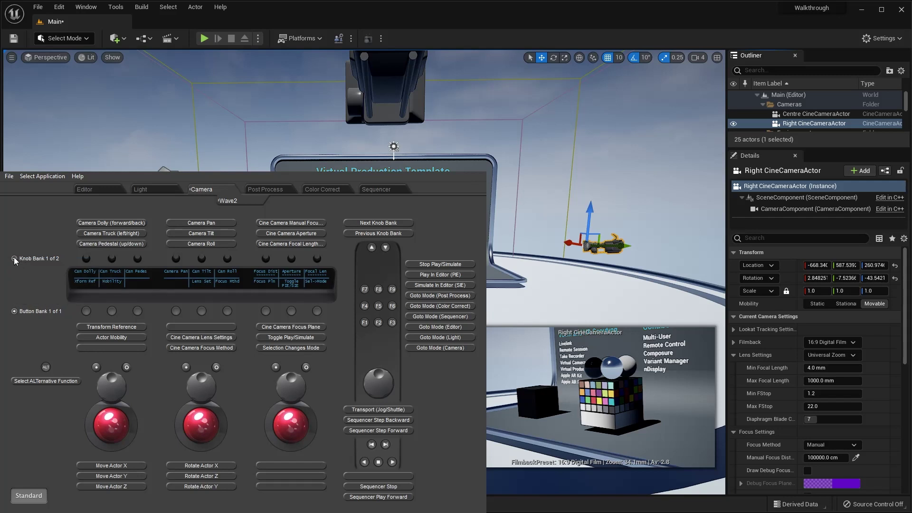
{"action": "left_click", "coordinate": [14, 260]}
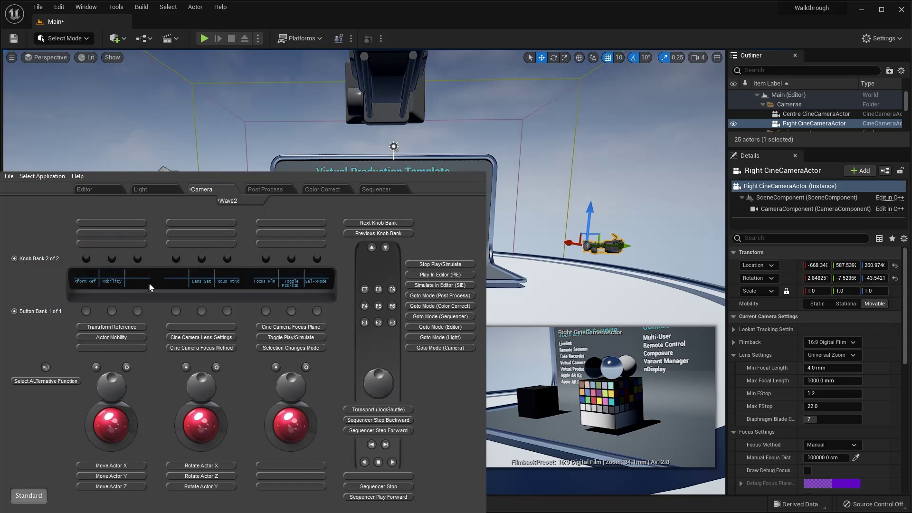
Set knob 5's Standard Mapping to Train This Control
{"action": "left_click", "coordinate": [201, 258]}
{"action": "left_click", "coordinate": [202, 259]}
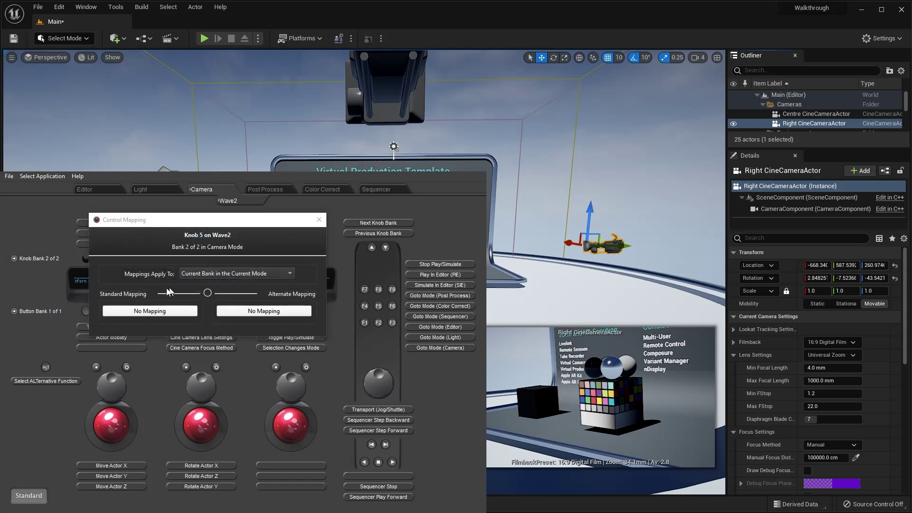
{"action": "left_click", "coordinate": [146, 312]}
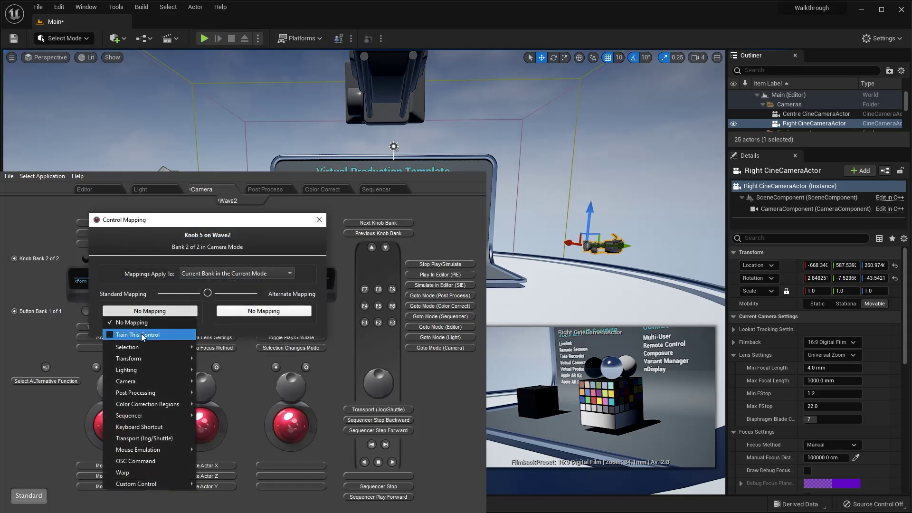
{"action": "left_click", "coordinate": [141, 334]}
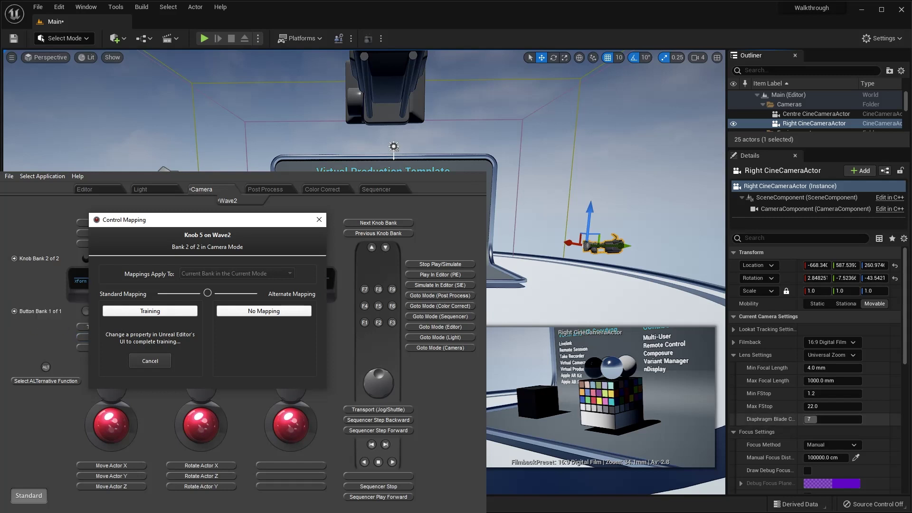
Train knob 5 by changing Diaphragm Blade Count, then review the DiaphragmBladeCount identifier, label and Min field
{"action": "left_click_drag", "start_coordinate": [812, 418], "coordinate": [820, 418]}
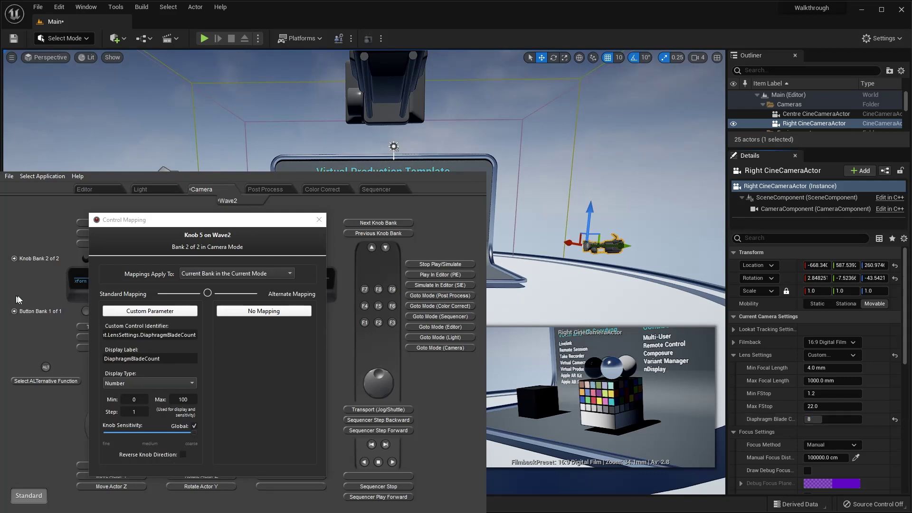
{"action": "double_click", "coordinate": [157, 334]}
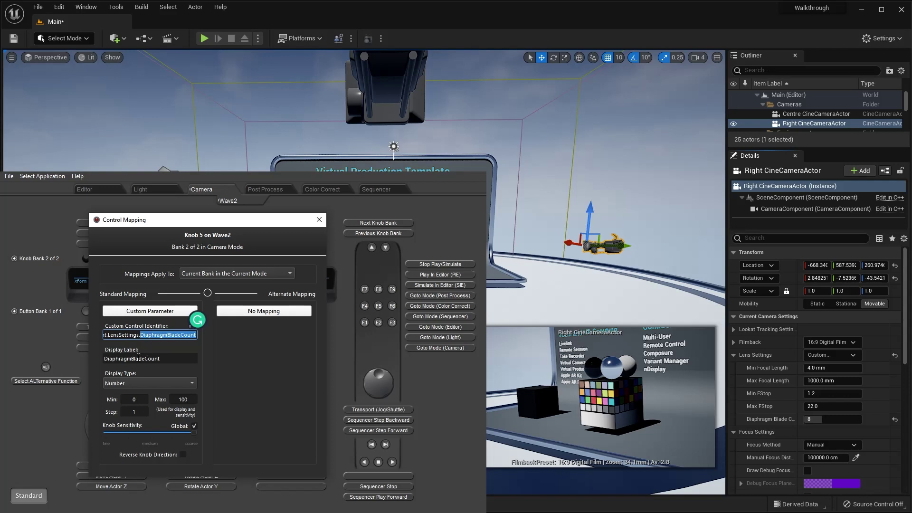
{"action": "key", "text": "Tab"}
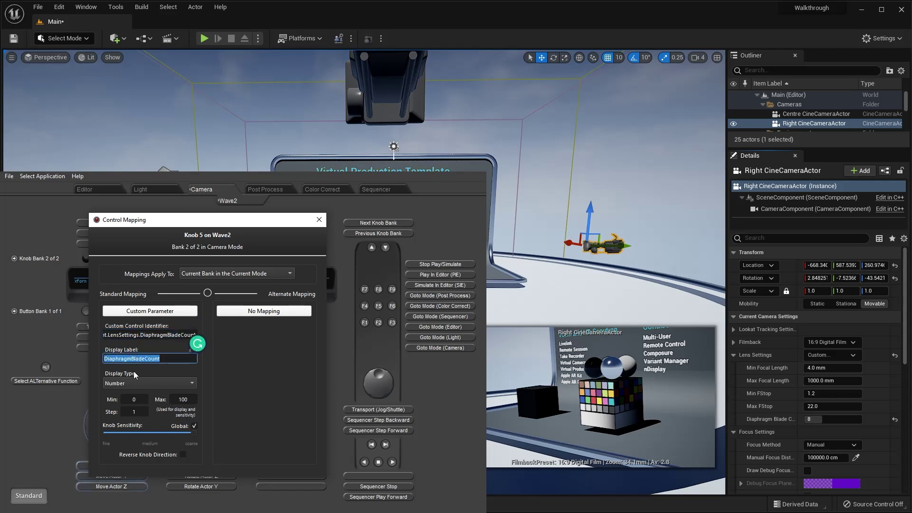
{"action": "left_click", "coordinate": [137, 400]}
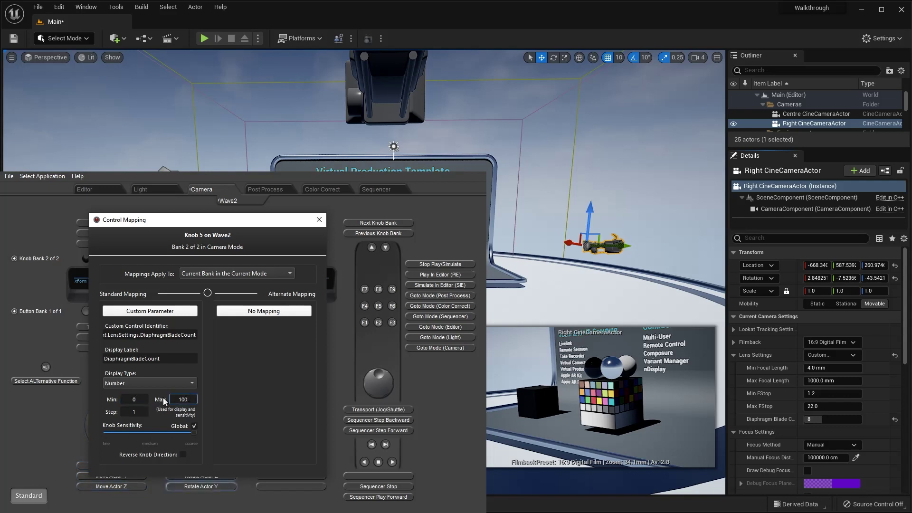
Limit knob 5's range to a Min of 4 and a Max of 16
{"action": "double_click", "coordinate": [134, 399]}
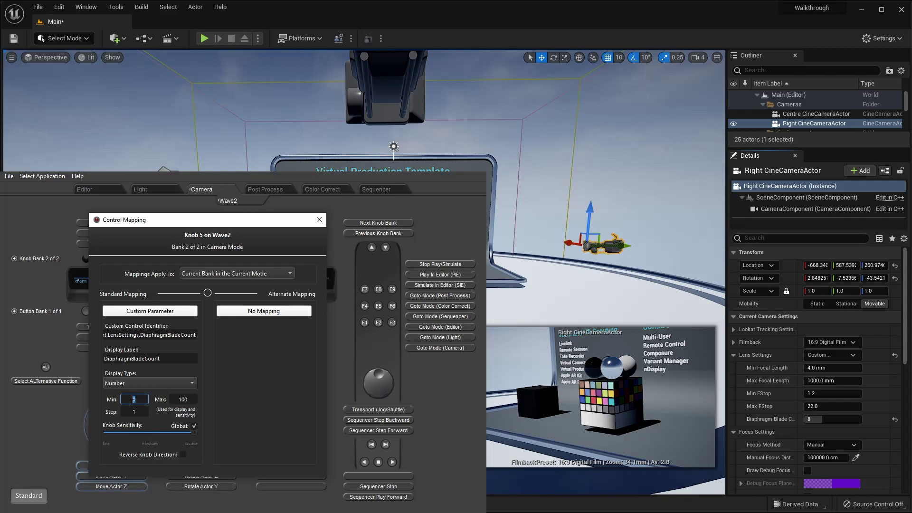
{"action": "type", "text": "4"}
{"action": "left_click", "coordinate": [178, 399]}
{"action": "type", "text": "16"}
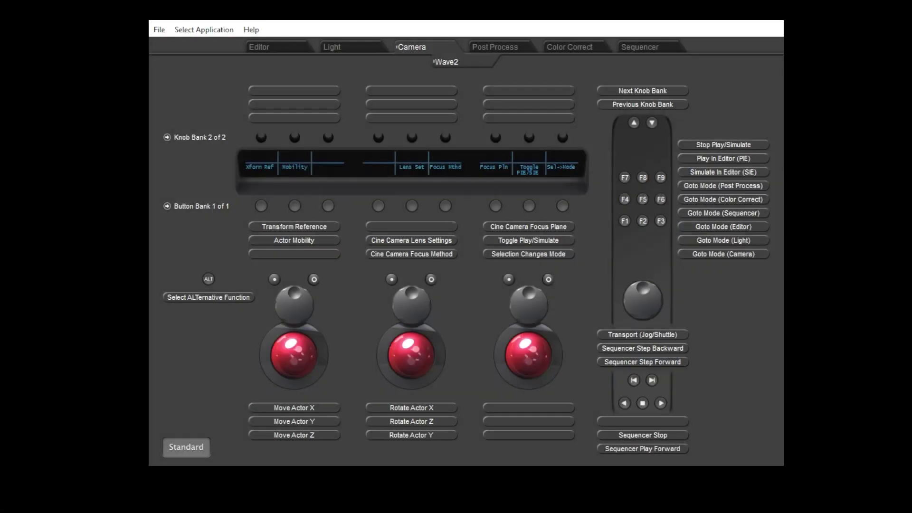
Map knob 4 to an OSC Command and start entering the OSC address '/c'
{"action": "left_click", "coordinate": [379, 137]}
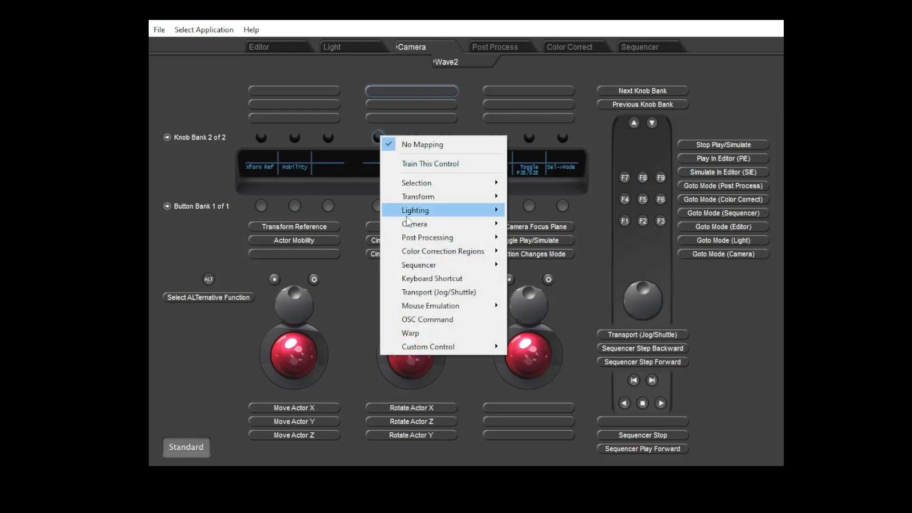
{"action": "left_click", "coordinate": [408, 316]}
{"action": "left_click", "coordinate": [408, 231]}
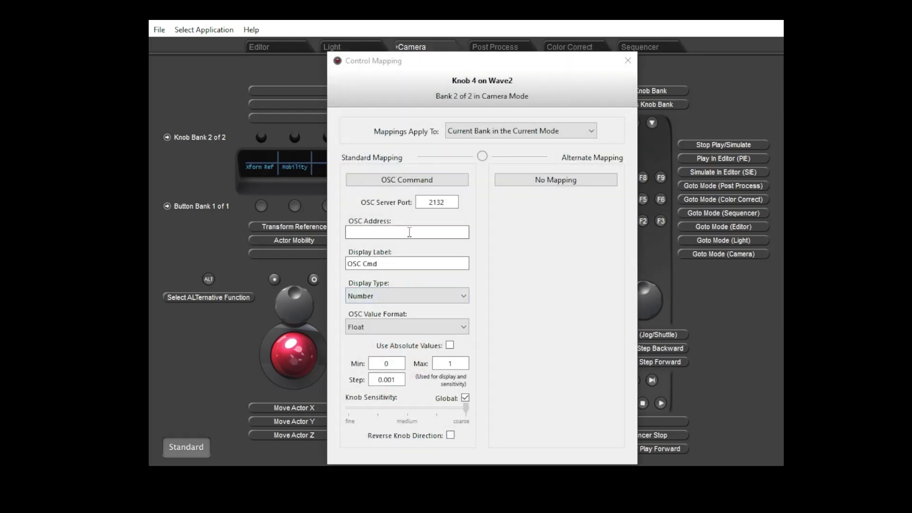
{"action": "type", "text": "/c"}
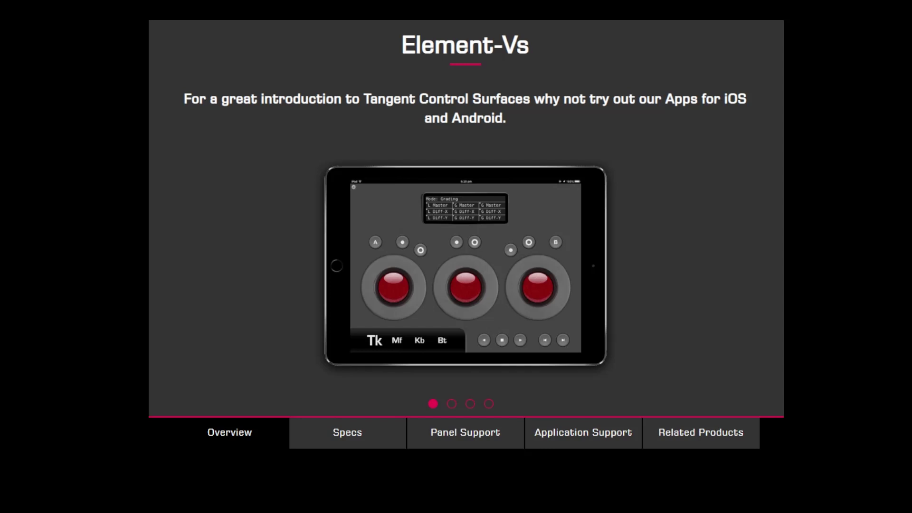
Scroll the Element-Vs page down to the free version and where-to-buy sections
{"action": "scroll", "coordinate": [465, 257], "scroll_direction": "down", "scroll_amount": 5}
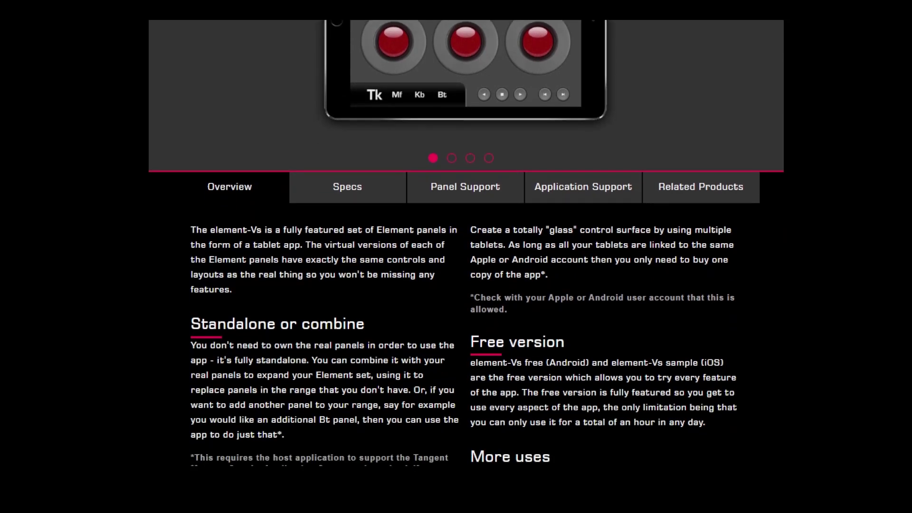
{"action": "scroll", "coordinate": [465, 257], "scroll_direction": "down", "scroll_amount": 3}
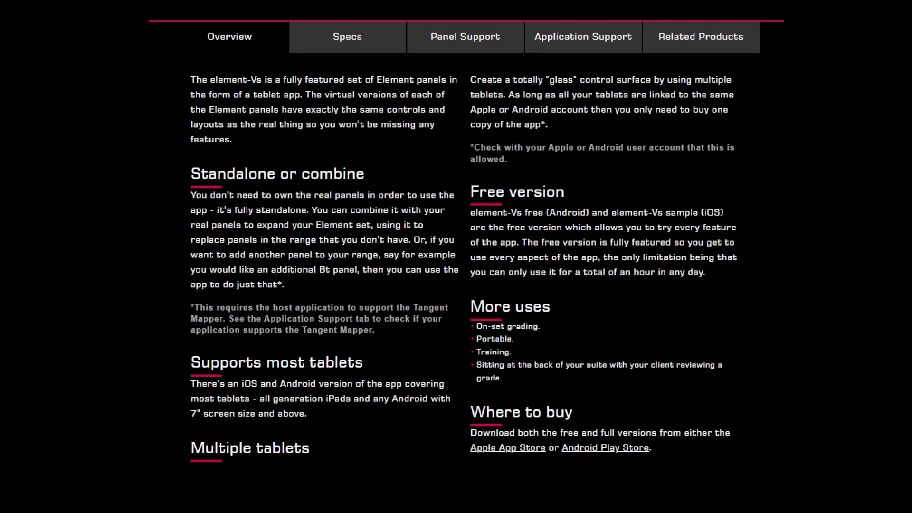